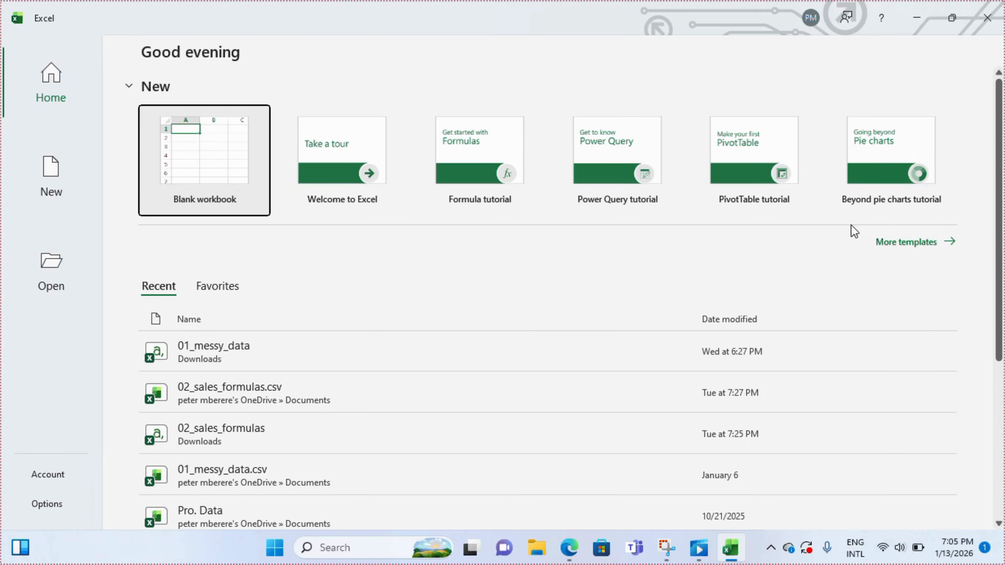
Create a blank workbook after browsing the available templates, and dismiss the licence notice.
left_click(906, 244)
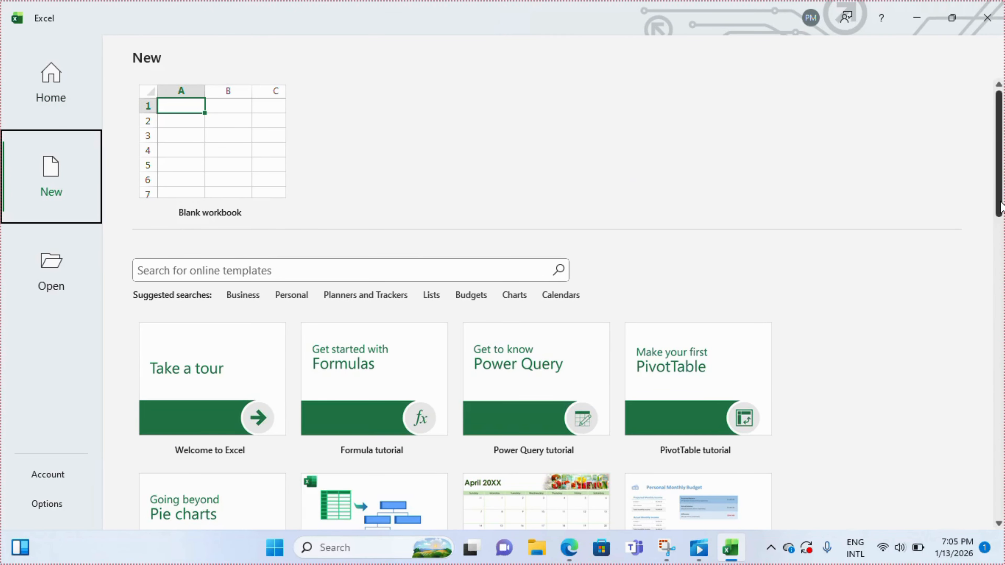
left_click_drag(1000, 207, 1003, 250)
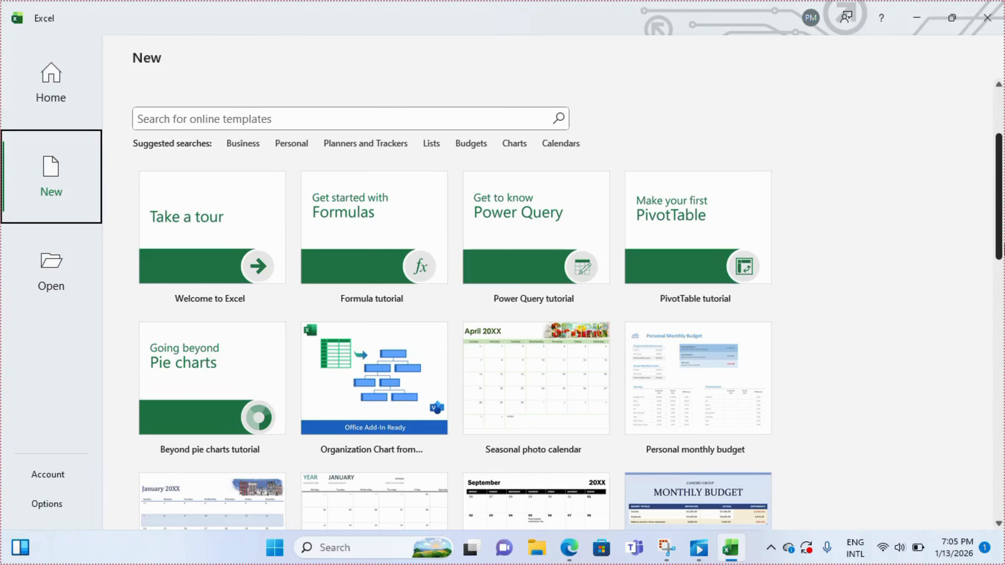
left_click_drag(1003, 246, 1003, 375)
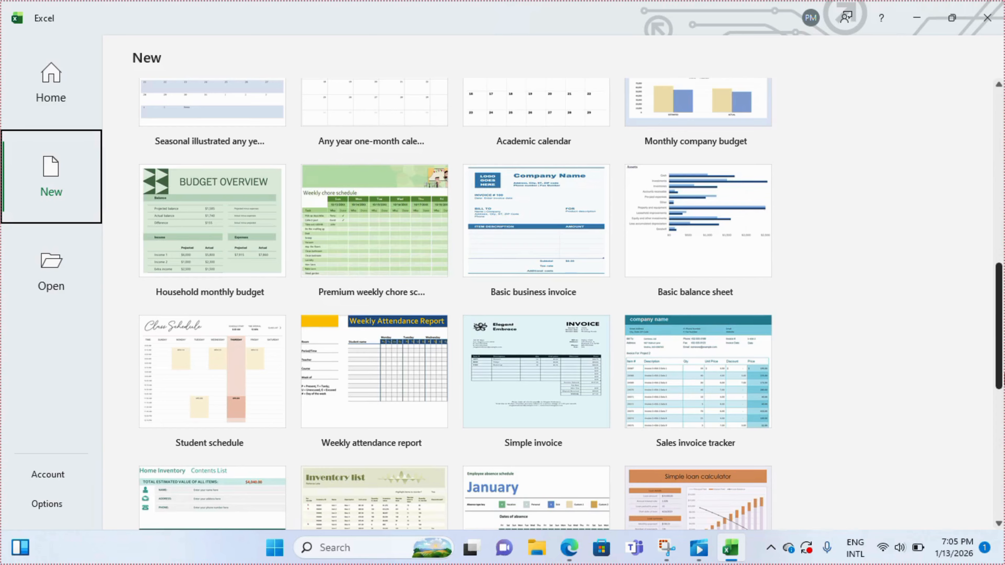
left_click_drag(1004, 379, 997, 206)
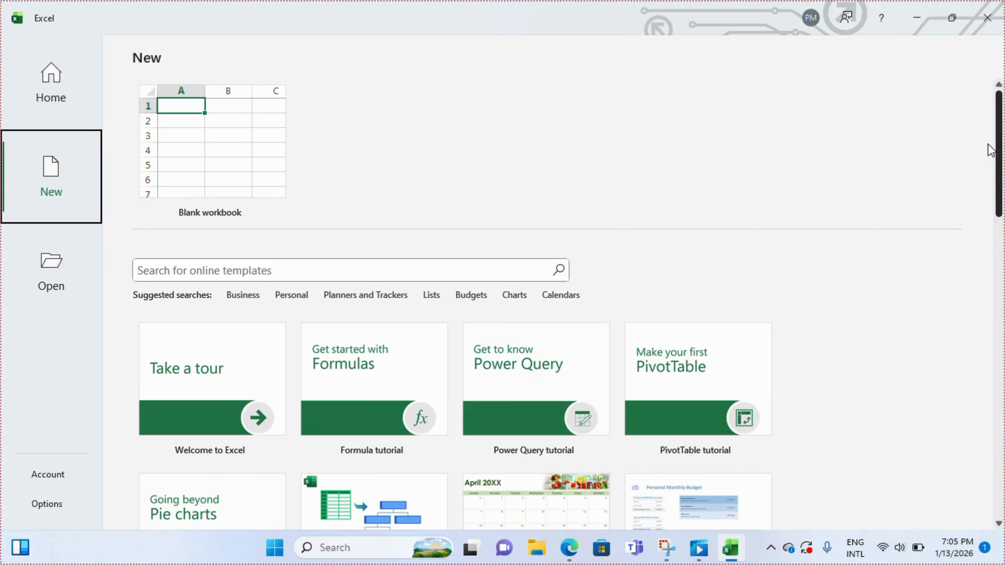
left_click(257, 142)
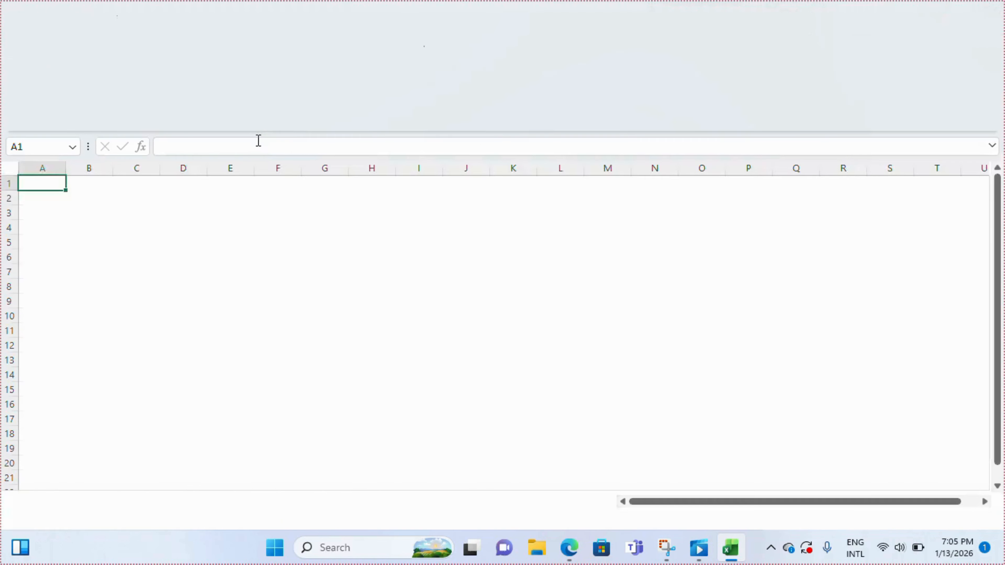
left_click(711, 263)
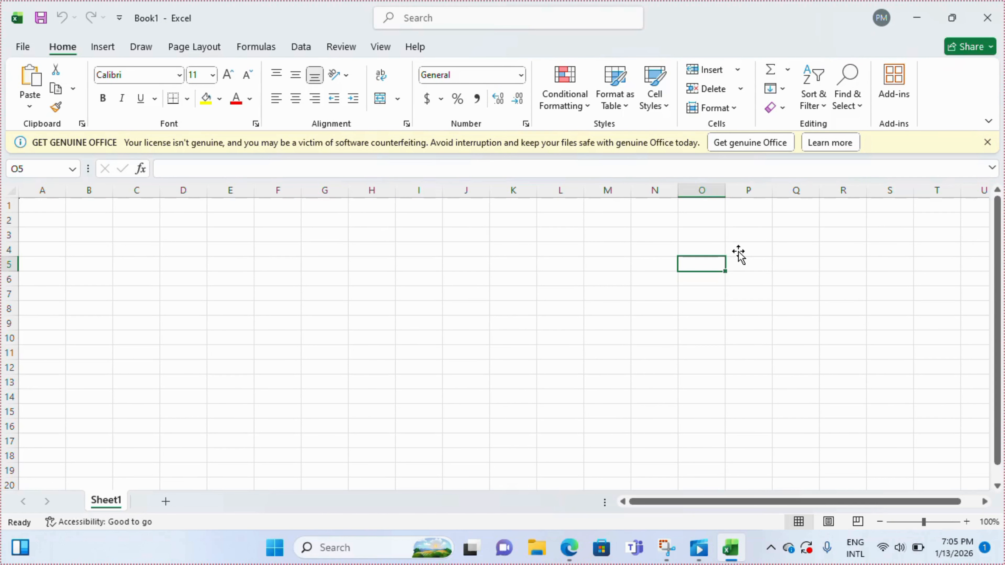
left_click(987, 143)
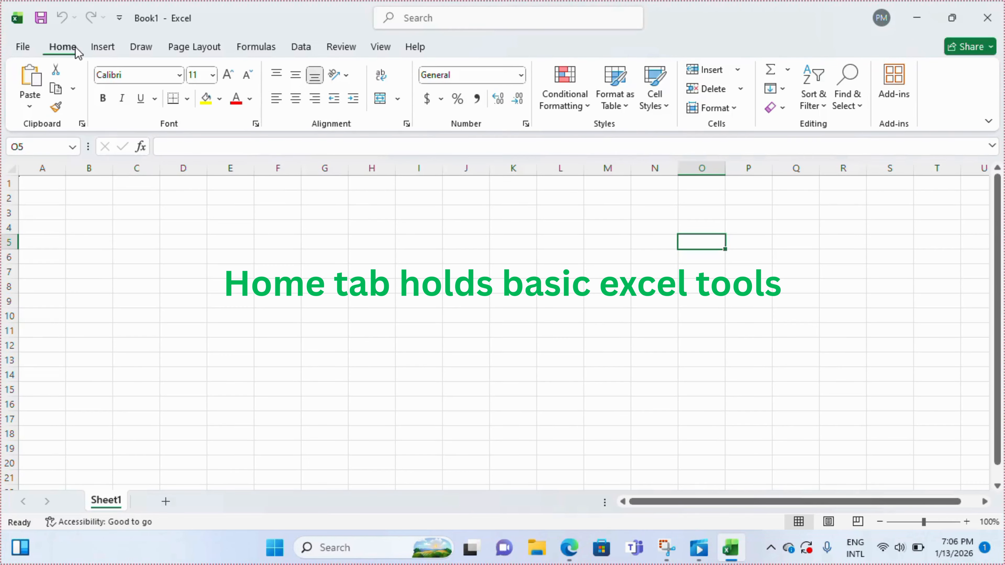
Examine the Insert, Page Layout, Formulas, Data, Review and View command sets, ending with the Home tools.
left_click(104, 47)
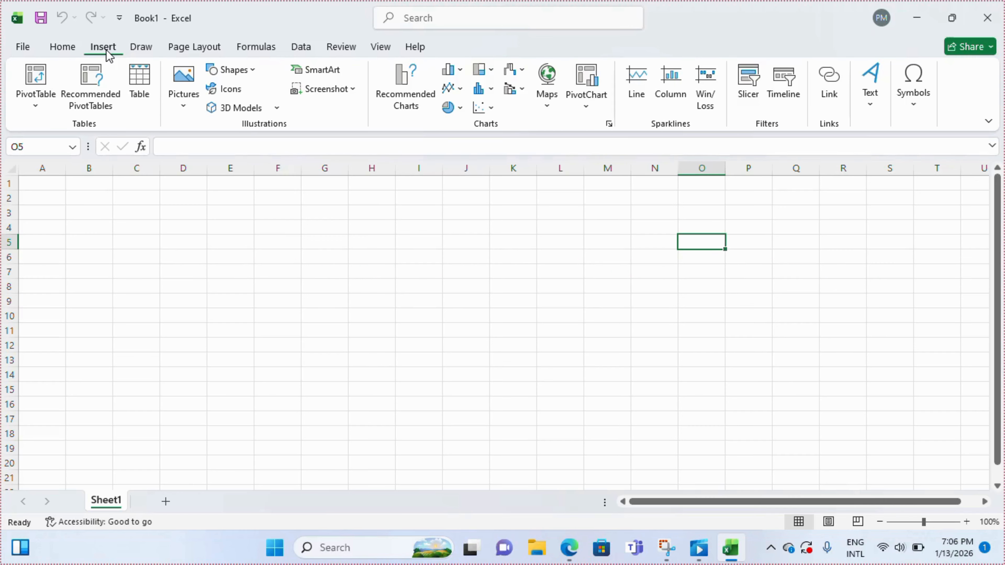
left_click(189, 51)
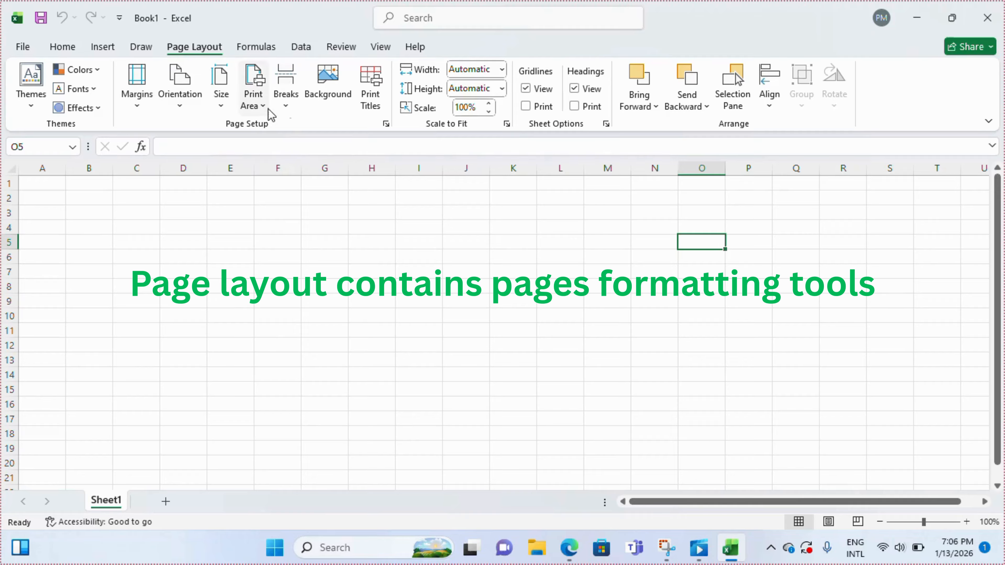
left_click(526, 89)
left_click(527, 90)
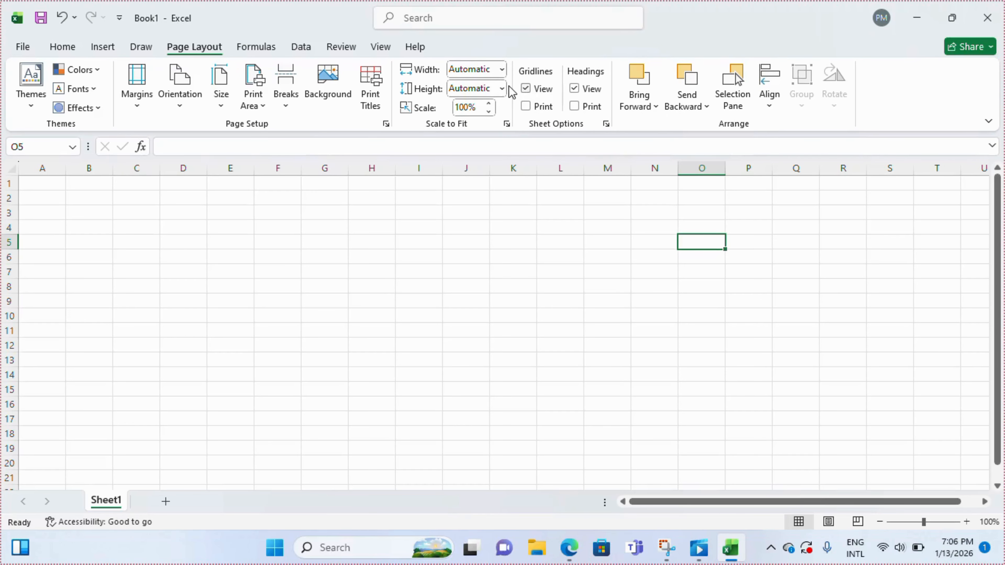
left_click(262, 48)
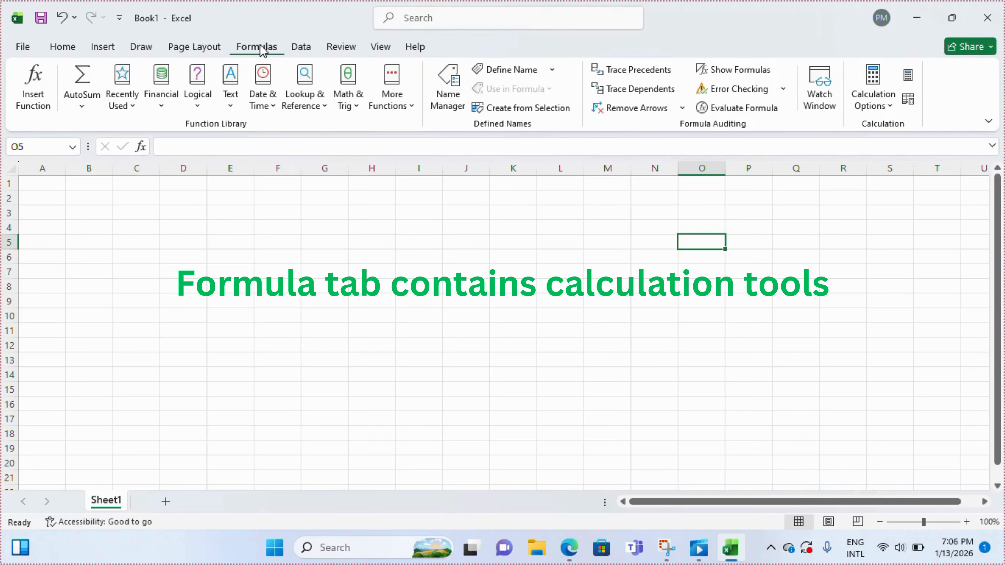
left_click(301, 55)
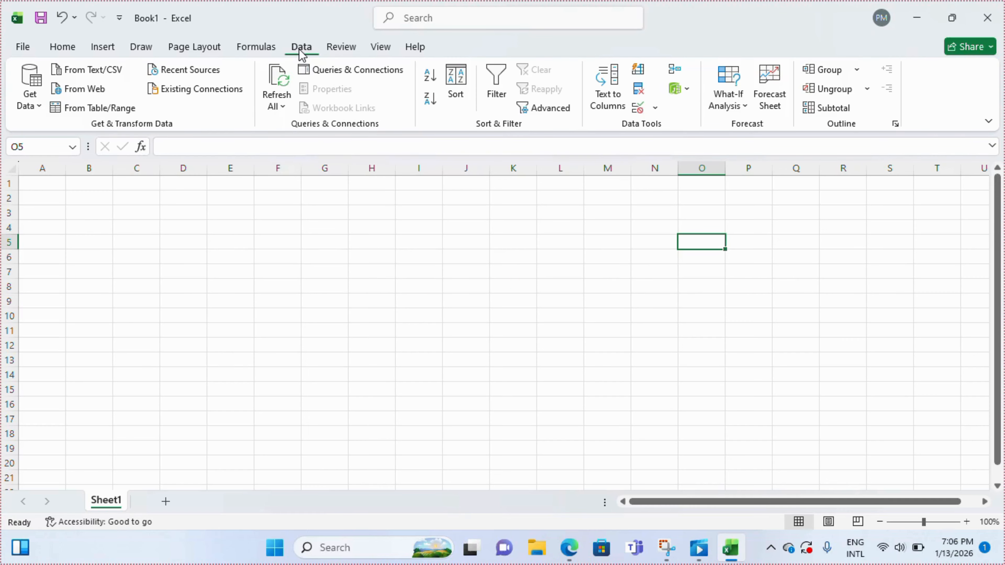
left_click(342, 51)
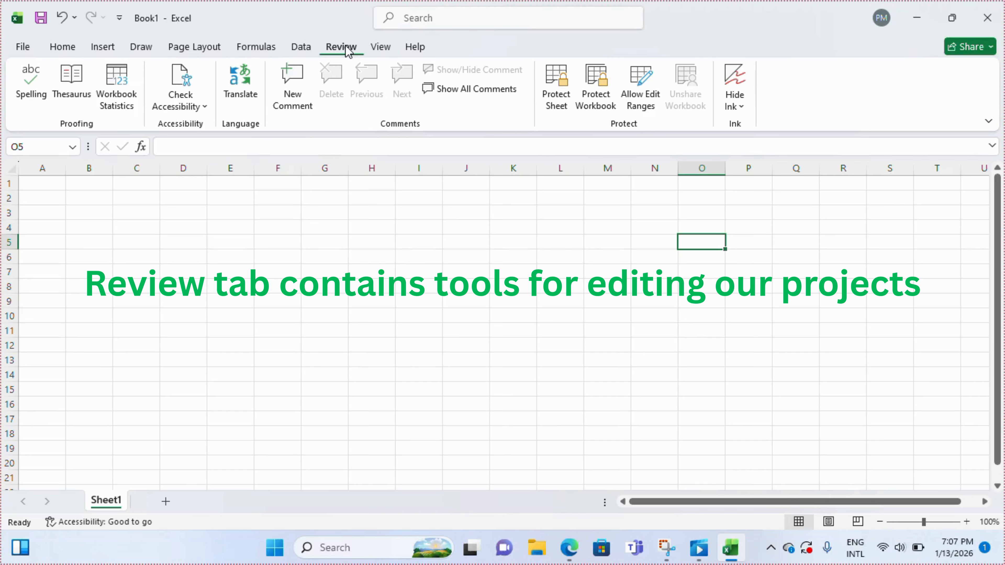
left_click(382, 52)
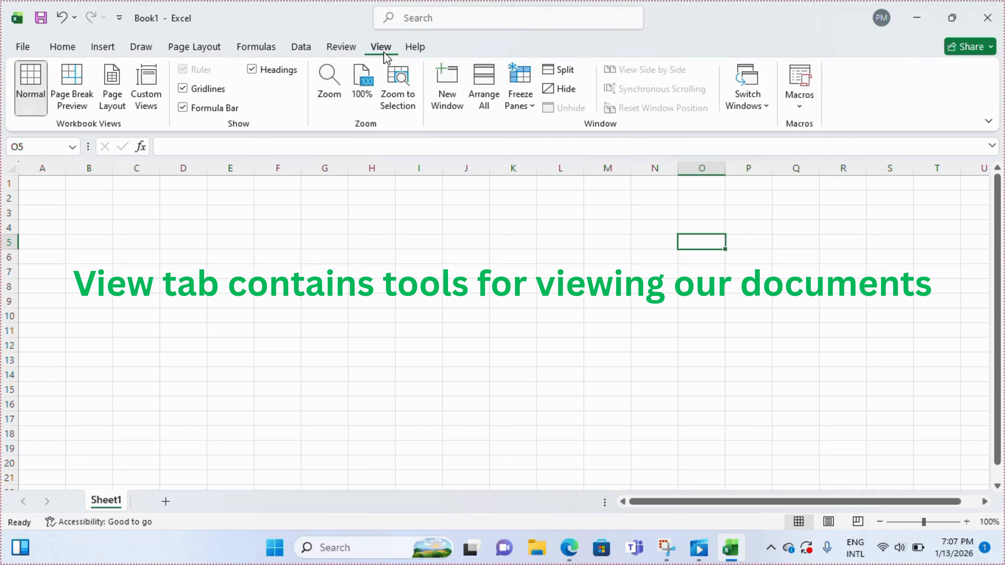
left_click(64, 48)
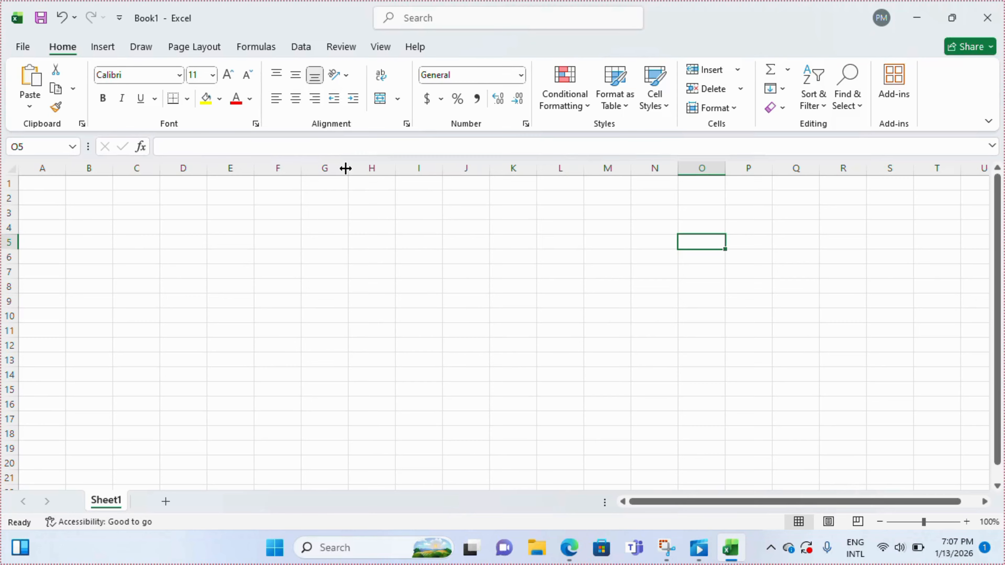
Select cells E5, F6 and G6 in turn to examine their cell references.
left_click(230, 242)
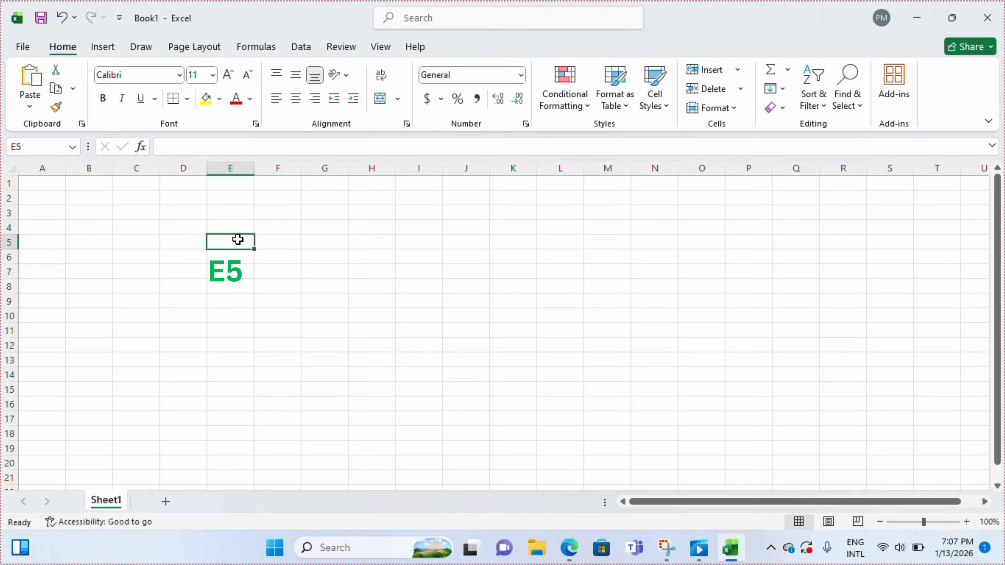
left_click(270, 262)
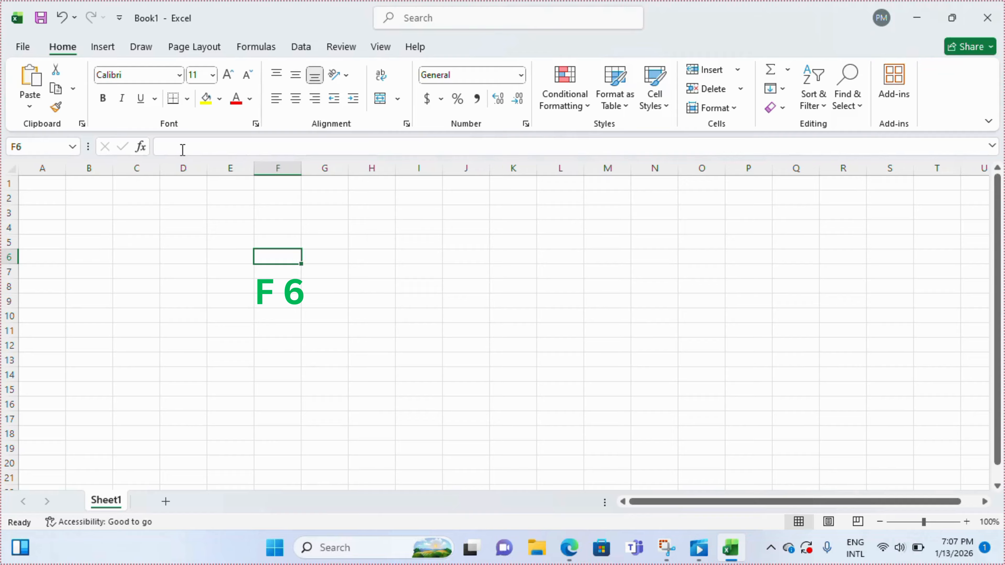
left_click(319, 258)
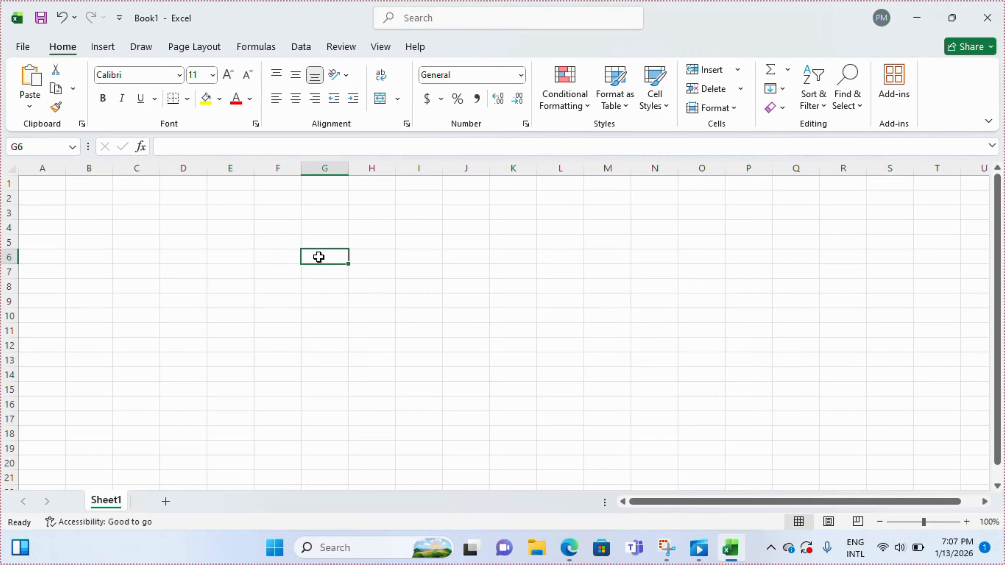
Enter the text "Califonia" in cell F5.
left_click(269, 242)
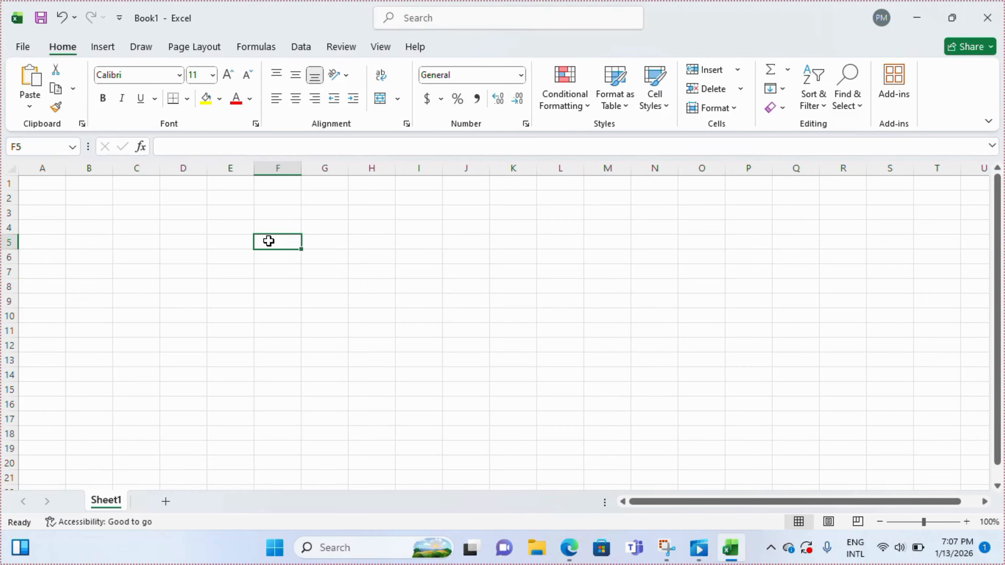
type("C")
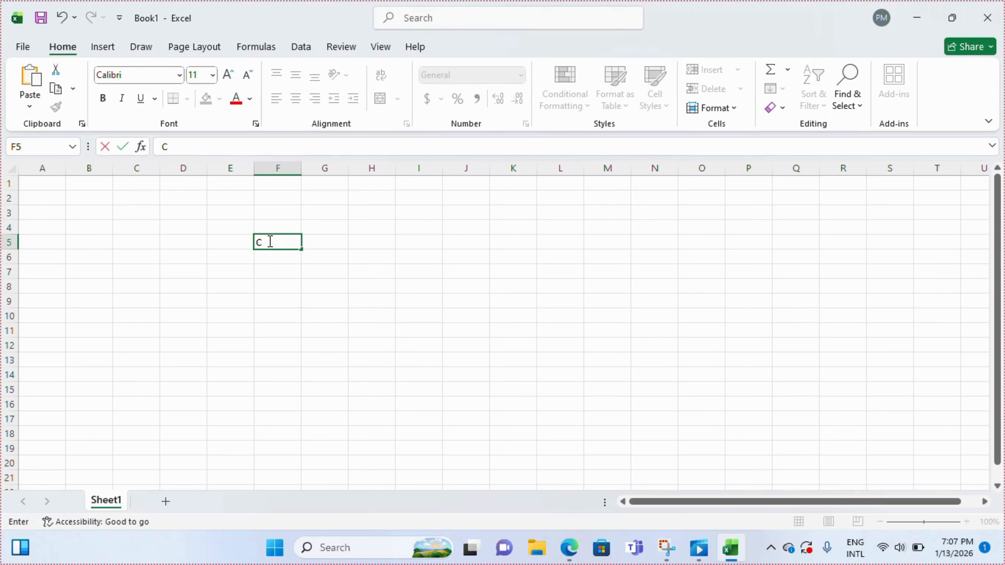
type("alifonia")
key("Return")
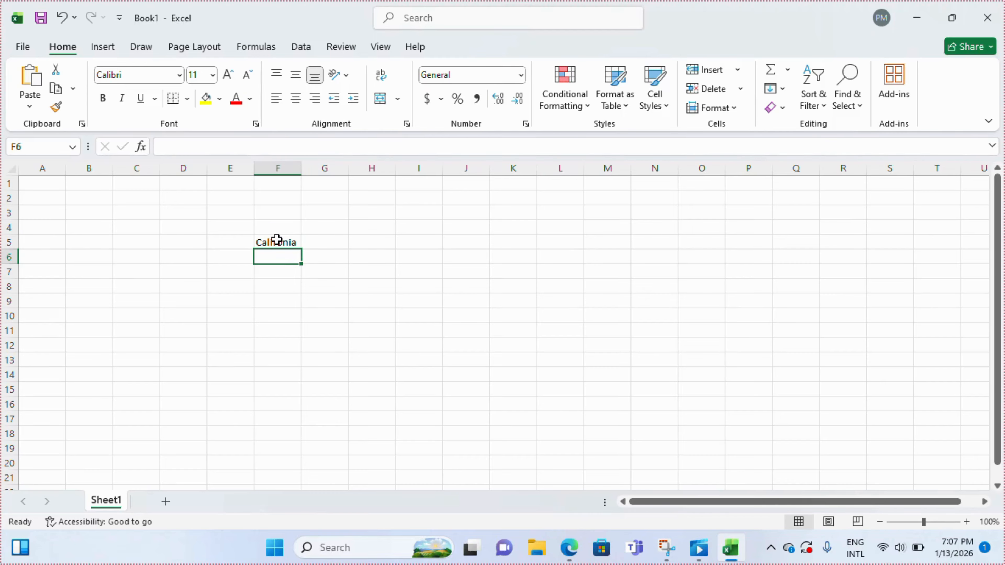
Move the active cell from F5 down column F to F16 and back up to F5.
left_click(277, 240)
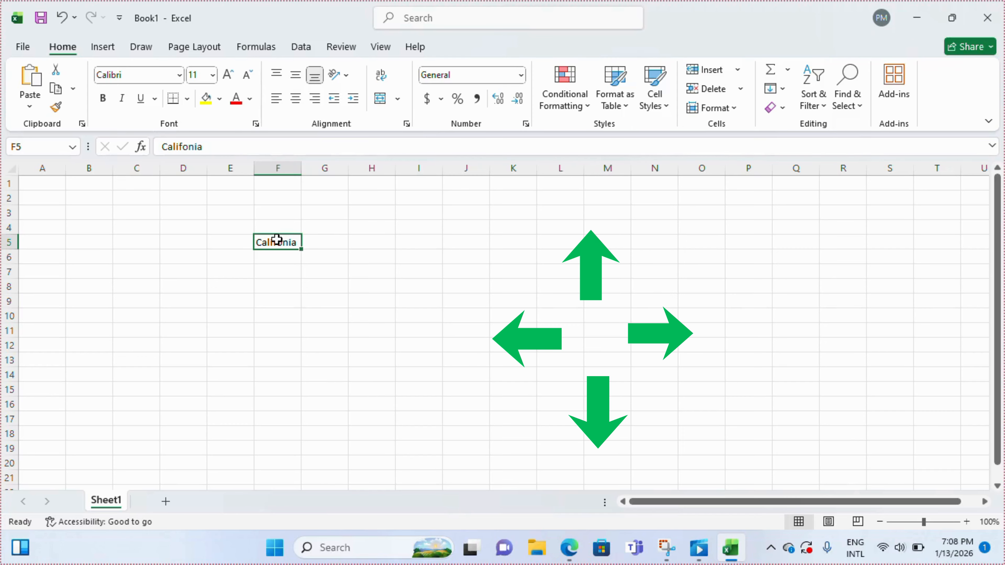
key("Down")
key("Down")
key("Down")
key("Down")
key("Down")
key("Down")
key("Down")
key("Down")
key("Down")
key("Down")
key("Down")
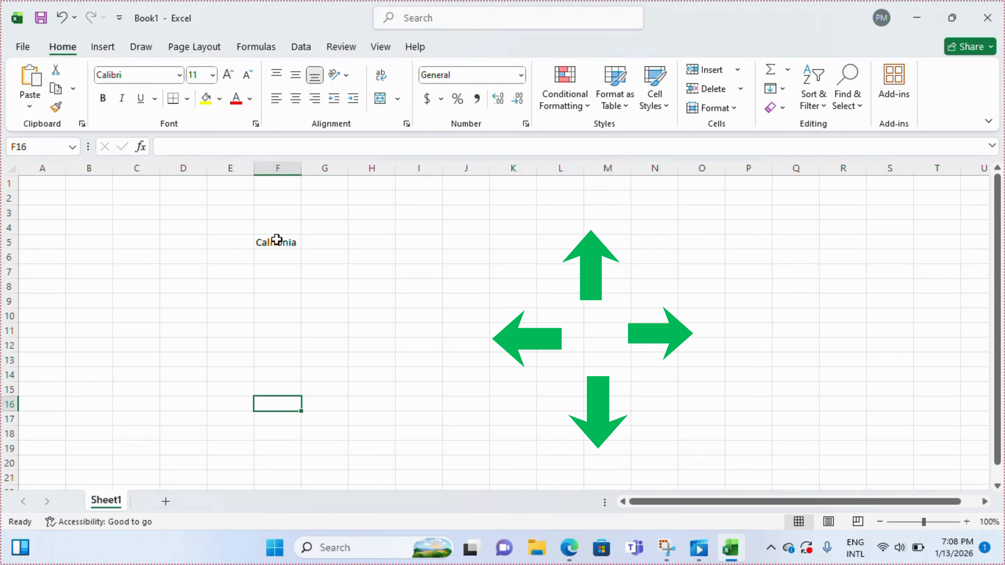
key("Up")
key("Up")
key("Up")
key("Up")
key("Up")
key("Up")
key("Up")
key("Up")
key("Up")
key("Up")
key("Up")
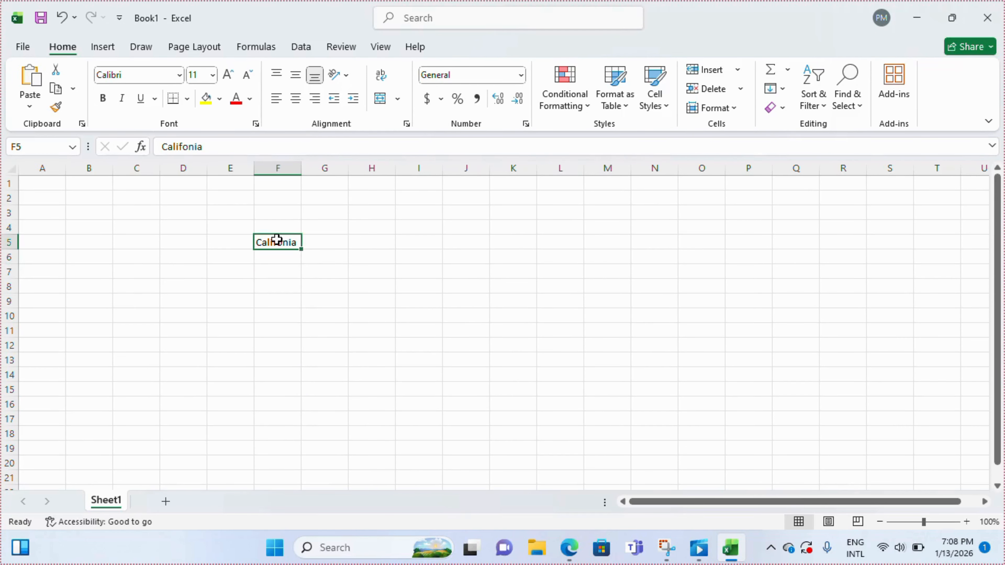
Move the active cell along row 5 to K5 and back to E5.
key("Right")
key("Right")
key("Right")
key("Right")
key("Right")
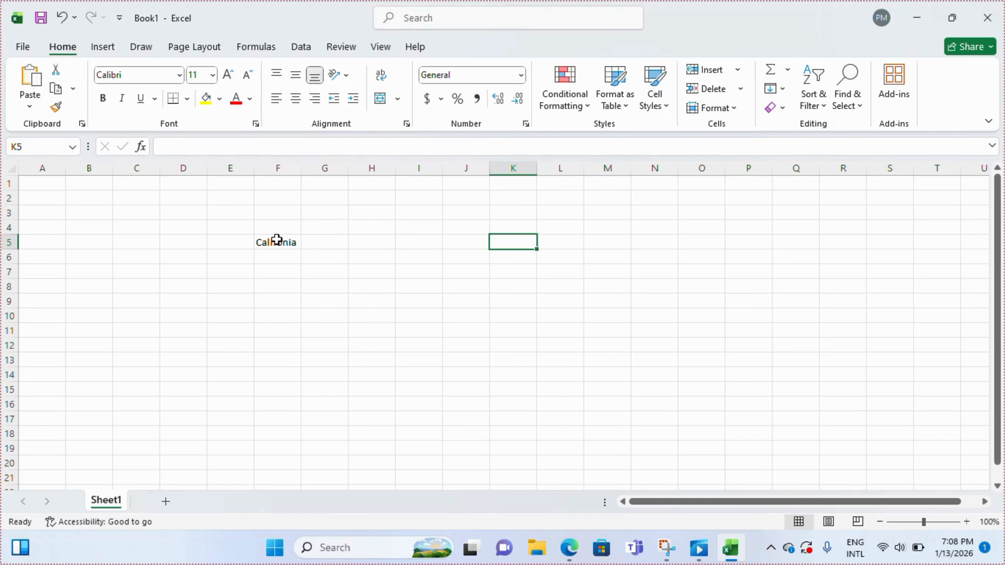
key("Left")
key("Left")
key("Left")
key("Left")
key("Left")
key("Left")
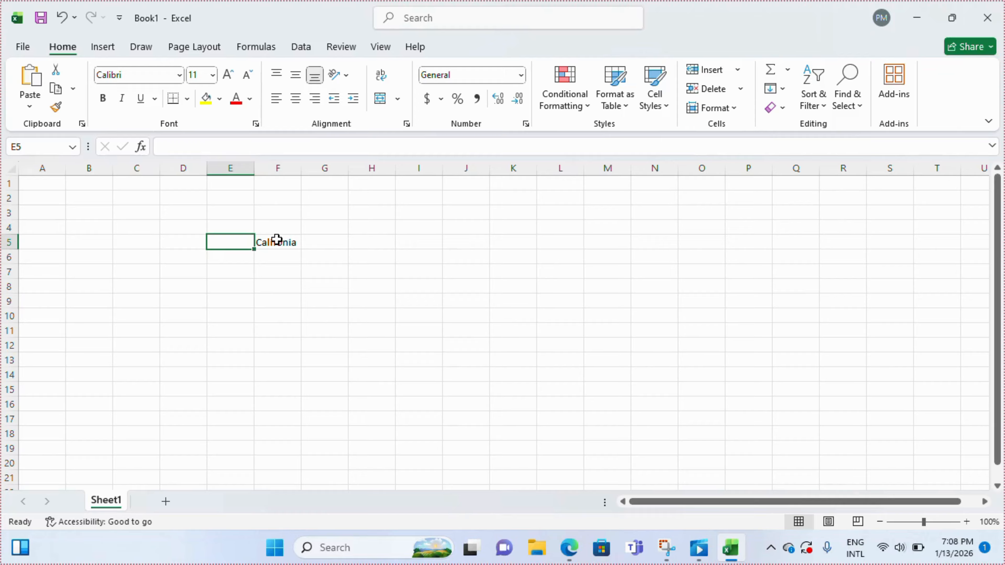
Replace the contents of cell F5 with "Nairobi".
key("Right")
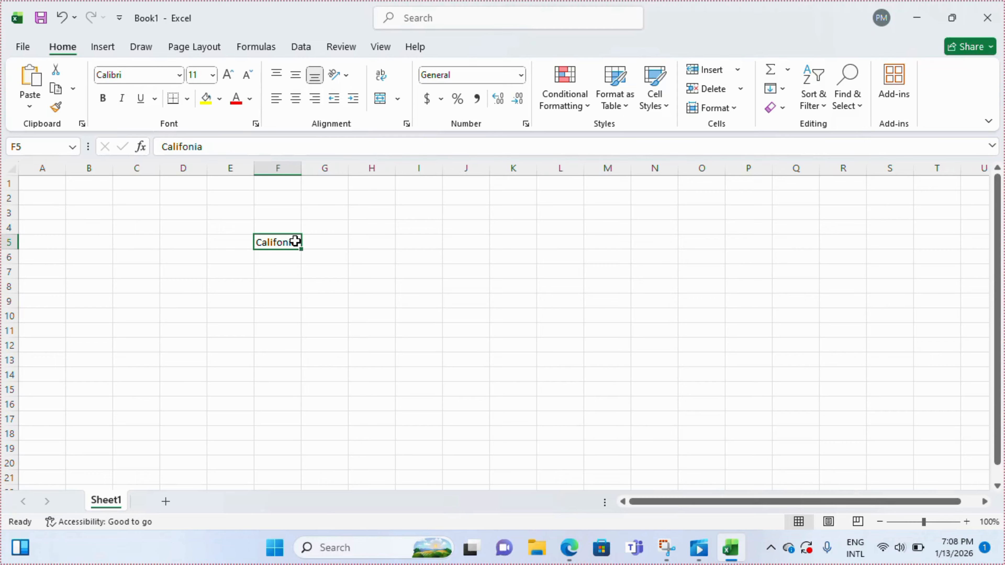
type("N")
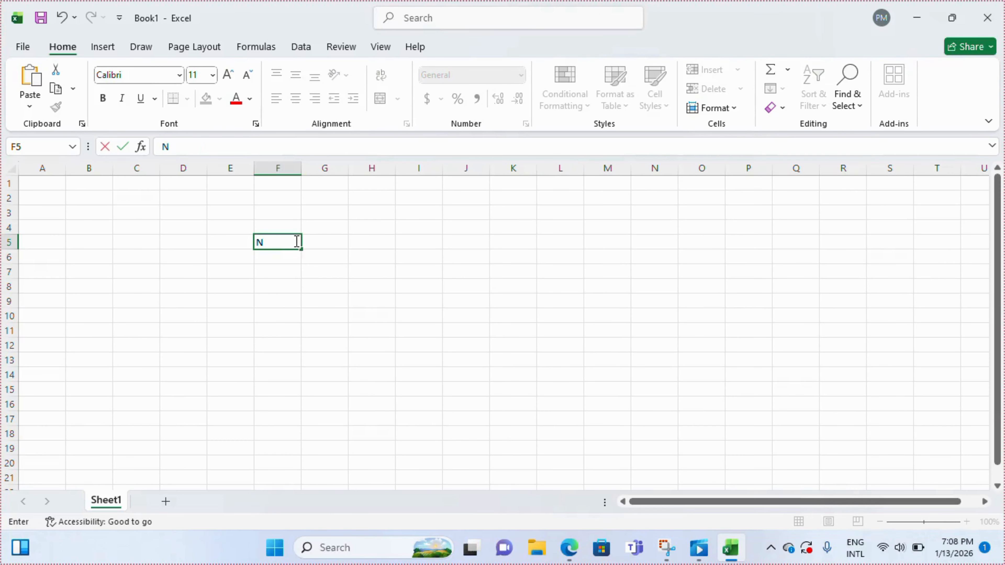
type("airobi")
key("ctrl+Return")
key("Return")
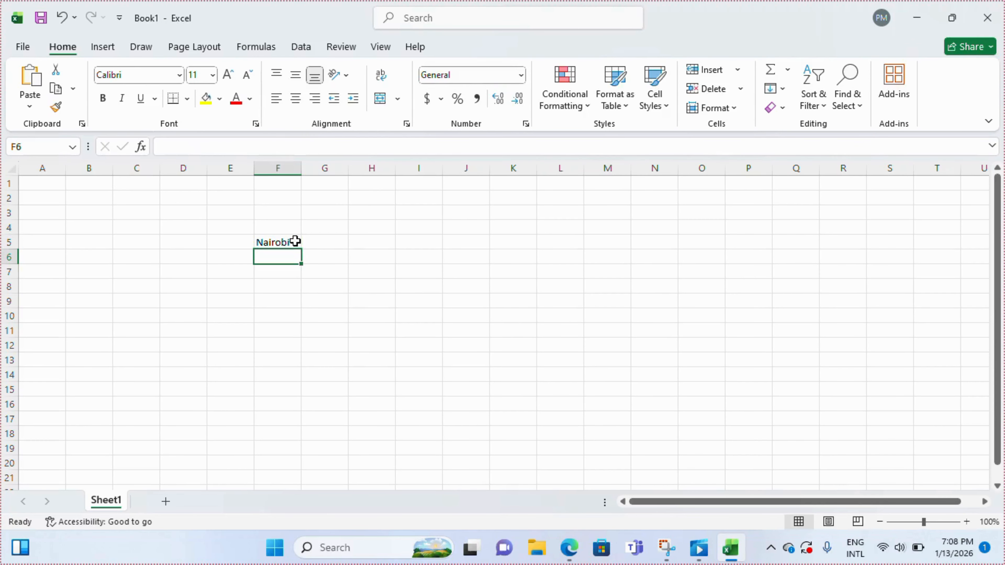
Edit cell F5 in place, deleting the final letter of "Nairobi" and entering "i" again.
left_click(291, 241)
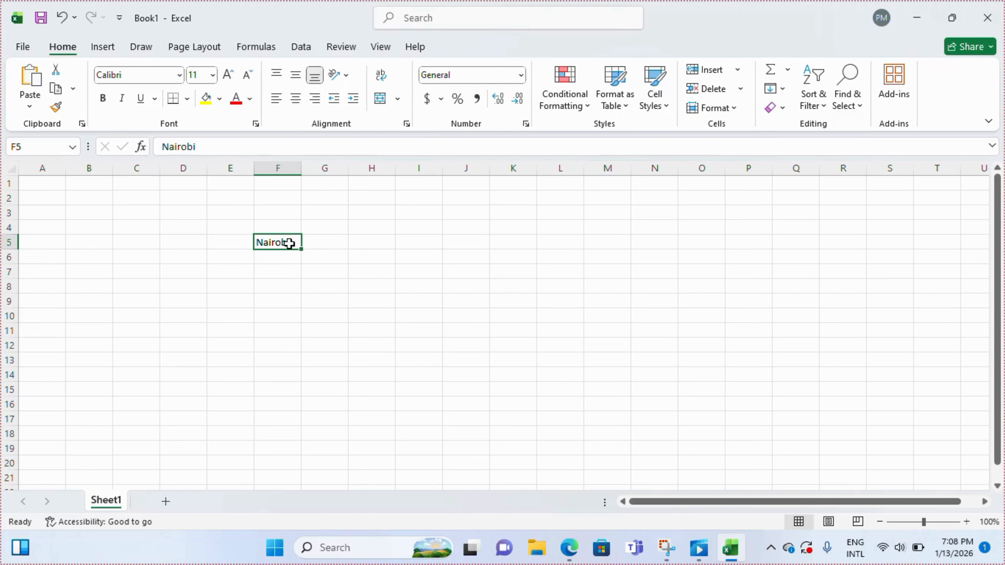
double_click(289, 243)
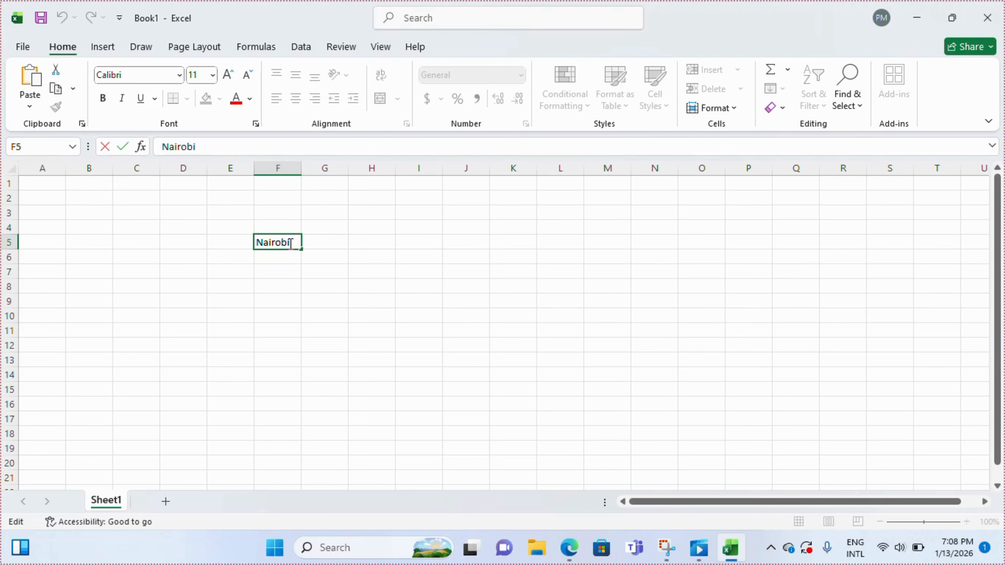
key("BackSpace")
type("i")
left_click(292, 273)
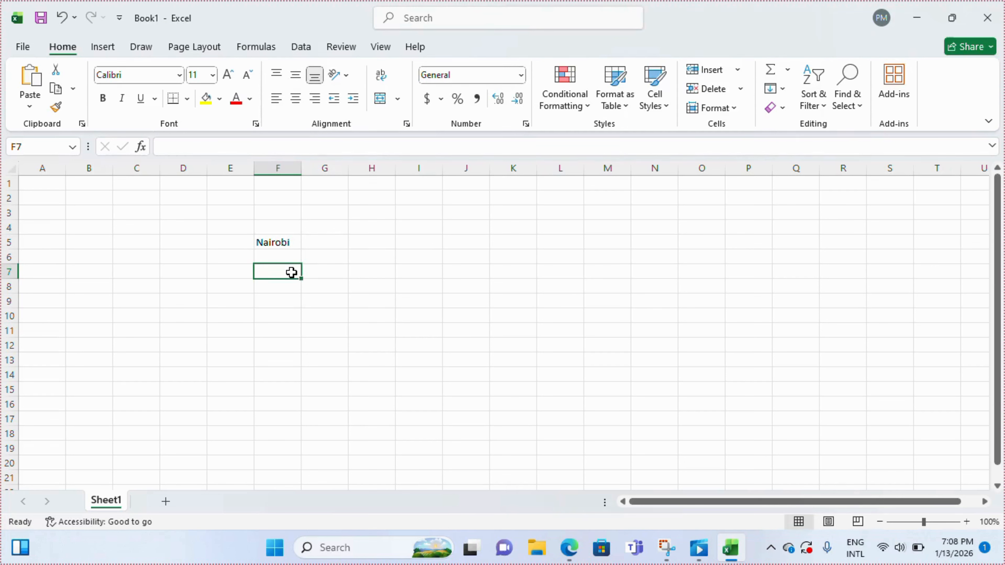
Copy the whole text "Nairobi" from inside cell F5.
double_click(293, 241)
left_click_drag(292, 242, 258, 242)
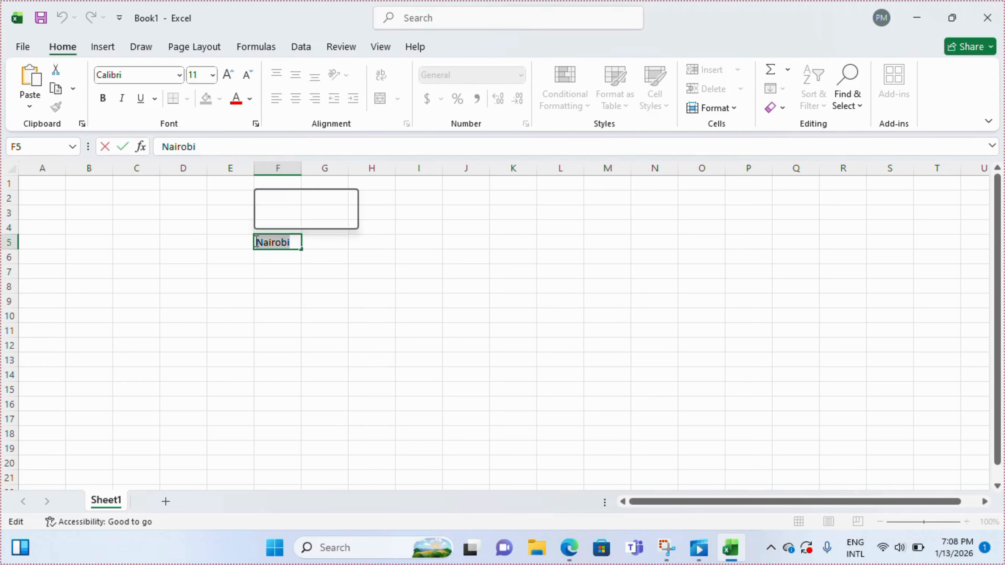
right_click(267, 242)
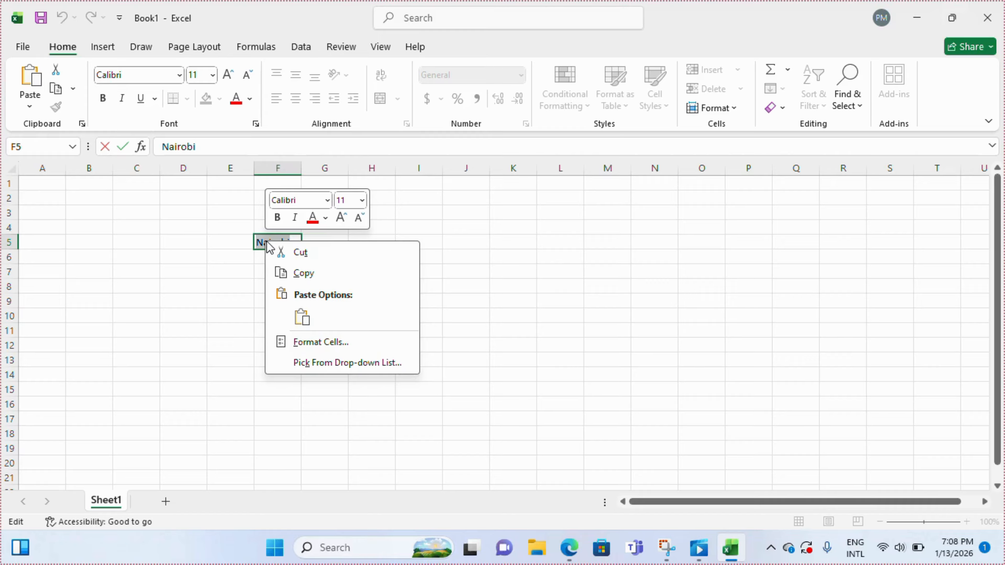
left_click(302, 272)
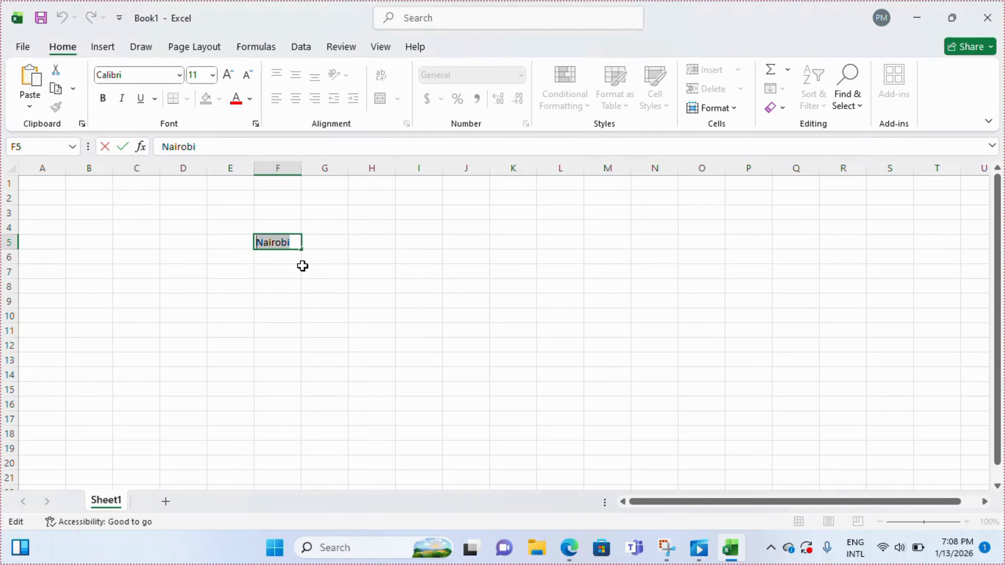
Paste the copied "Nairobi" into cell F9, keeping text only.
left_click(268, 300)
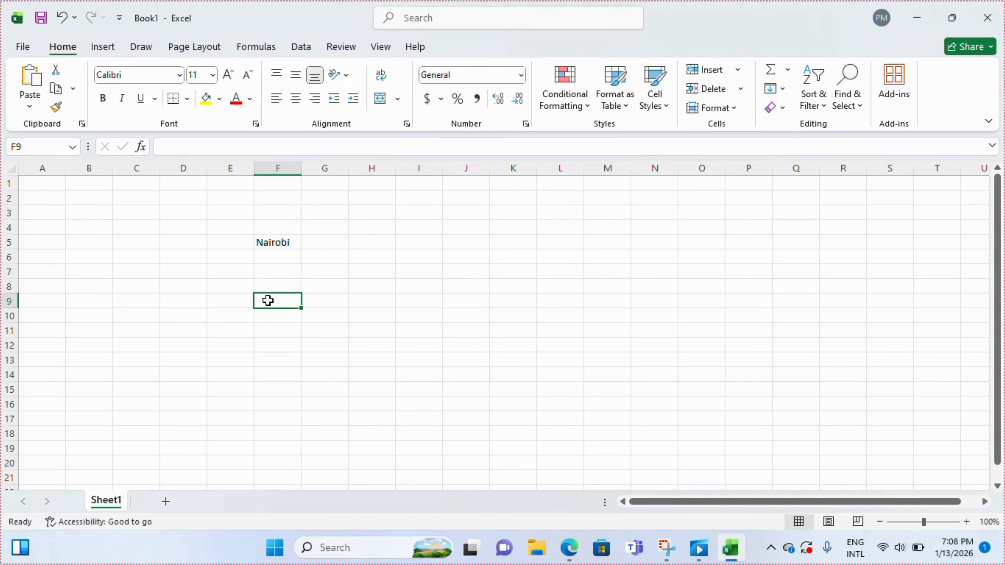
right_click(267, 301)
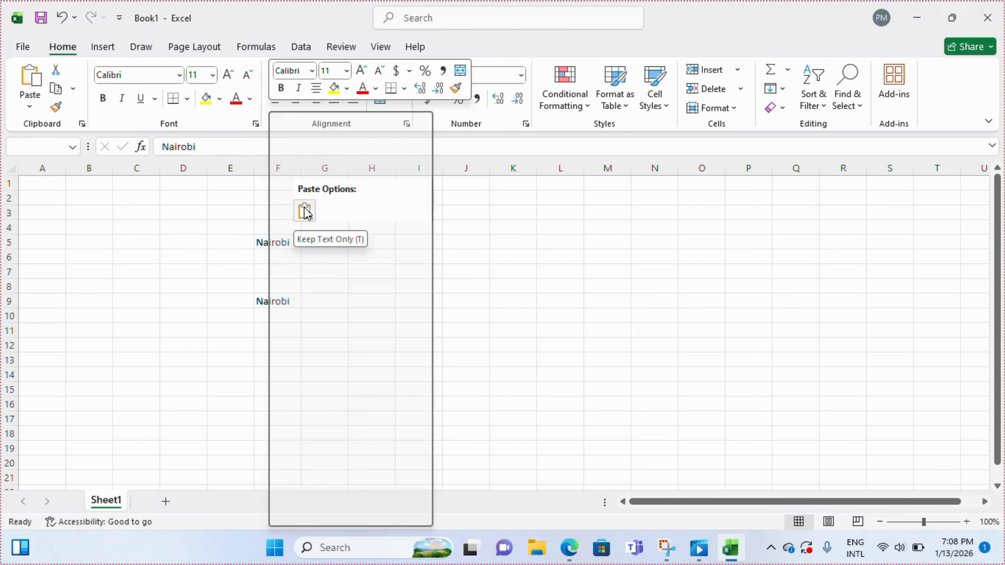
left_click(309, 208)
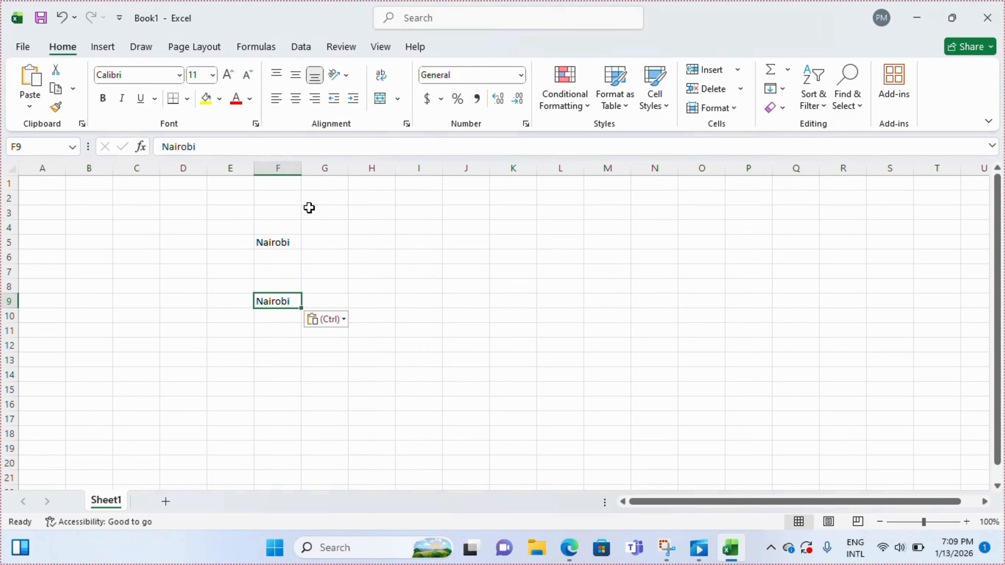
Enter the formula =f5 in cell H5 to repeat the text of cell F5.
left_click(371, 245)
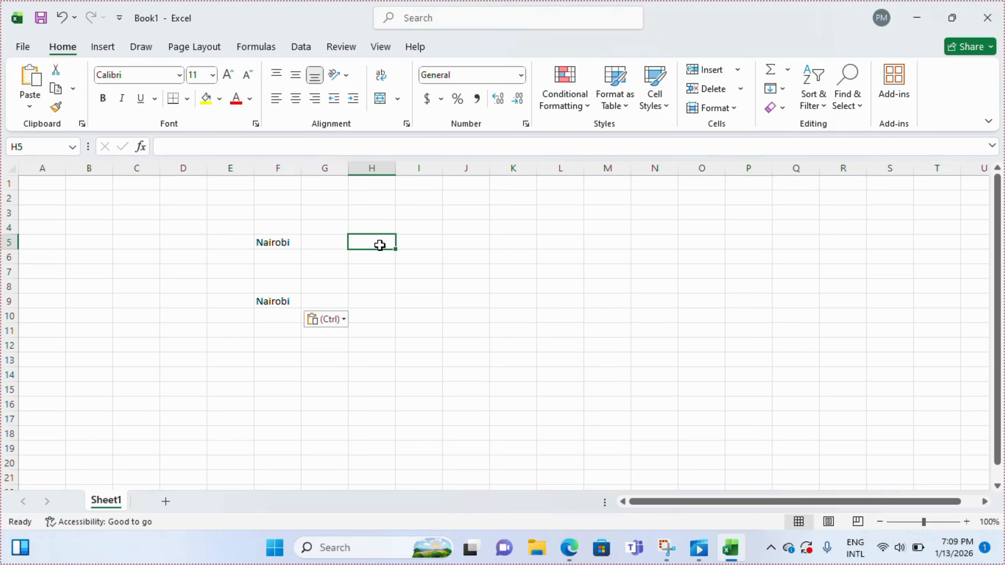
type("=")
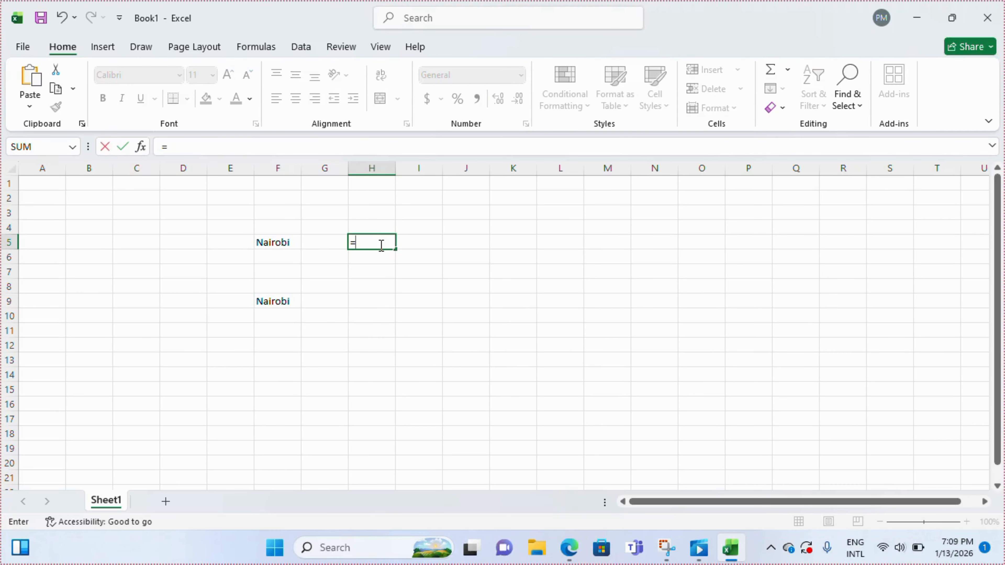
type("h5")
key("BackSpace")
key("BackSpace")
type("f5")
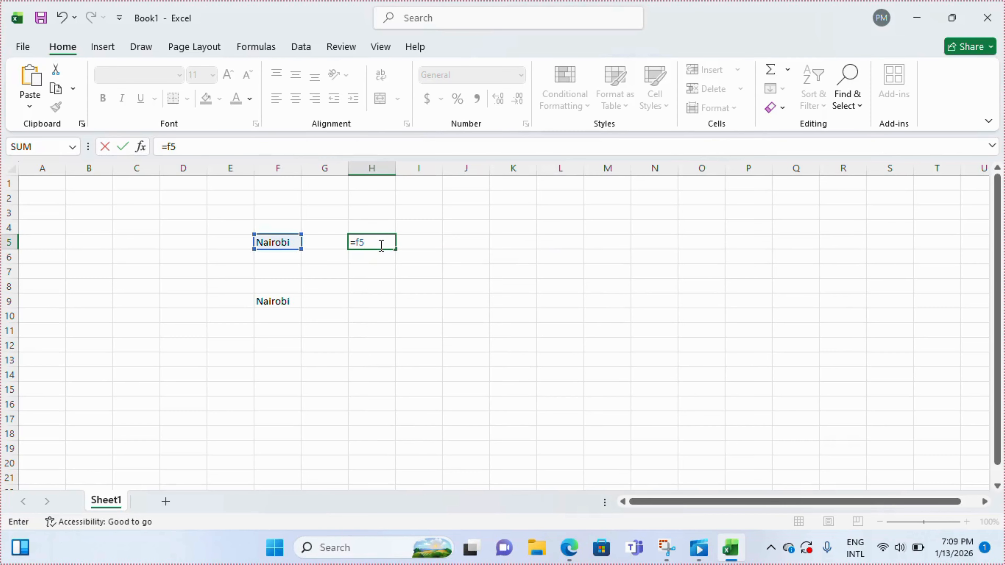
key("Return")
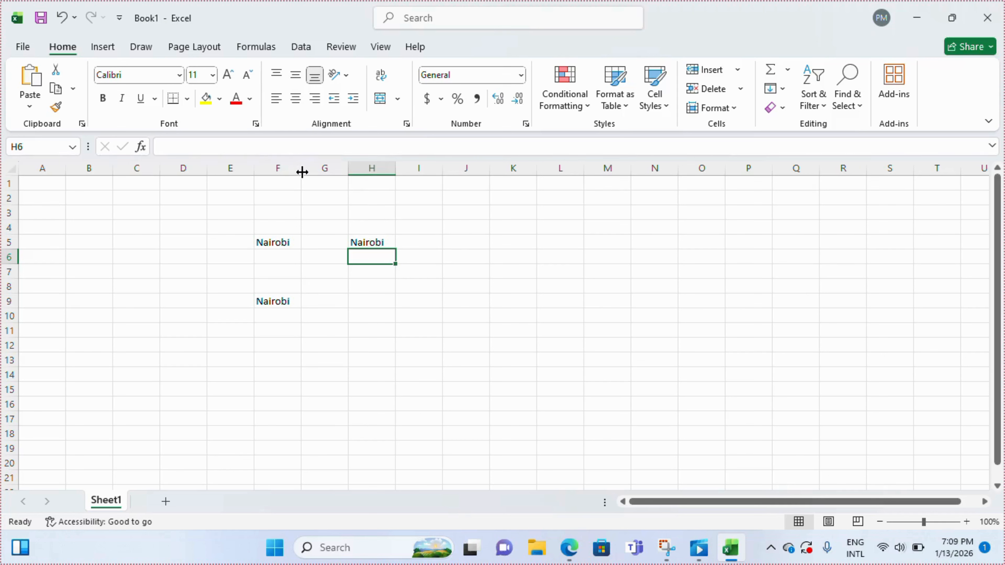
Widen column F slightly and make row 4 slightly taller by adjusting their header borders.
mouse_move(302, 171)
left_mouse_down()
mouse_move(366, 168)
mouse_move(303, 167)
left_mouse_up()
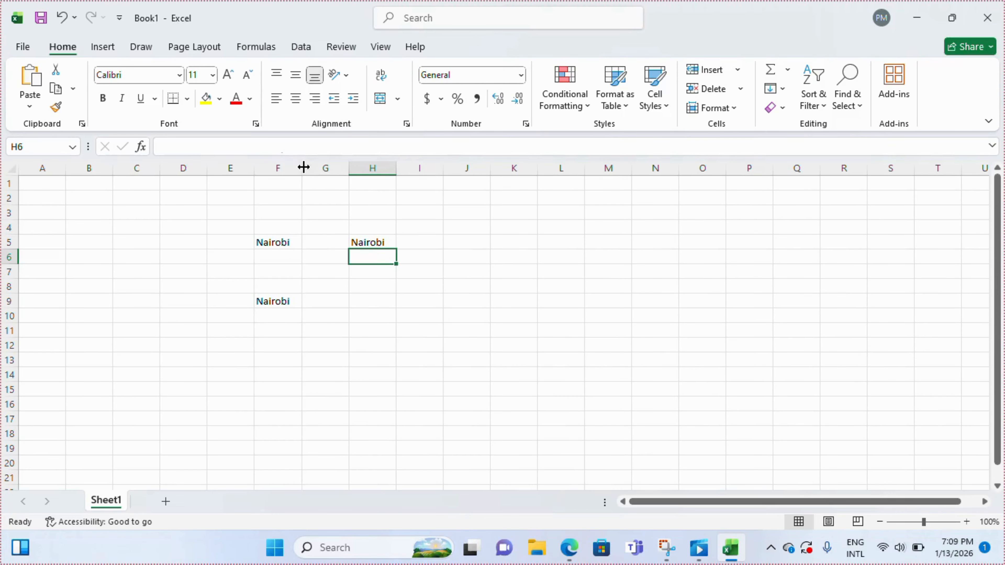
left_click(281, 158)
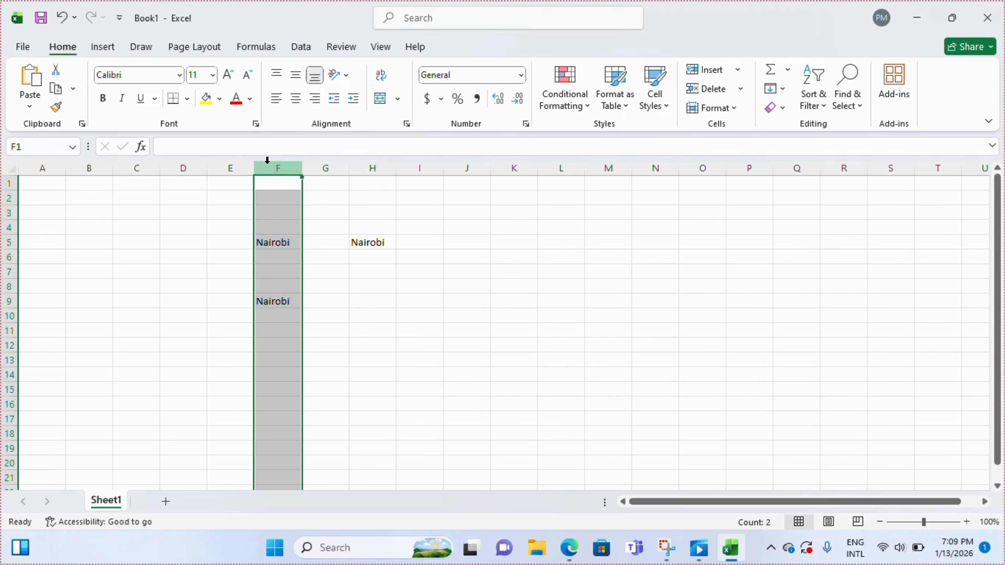
left_click(4, 229)
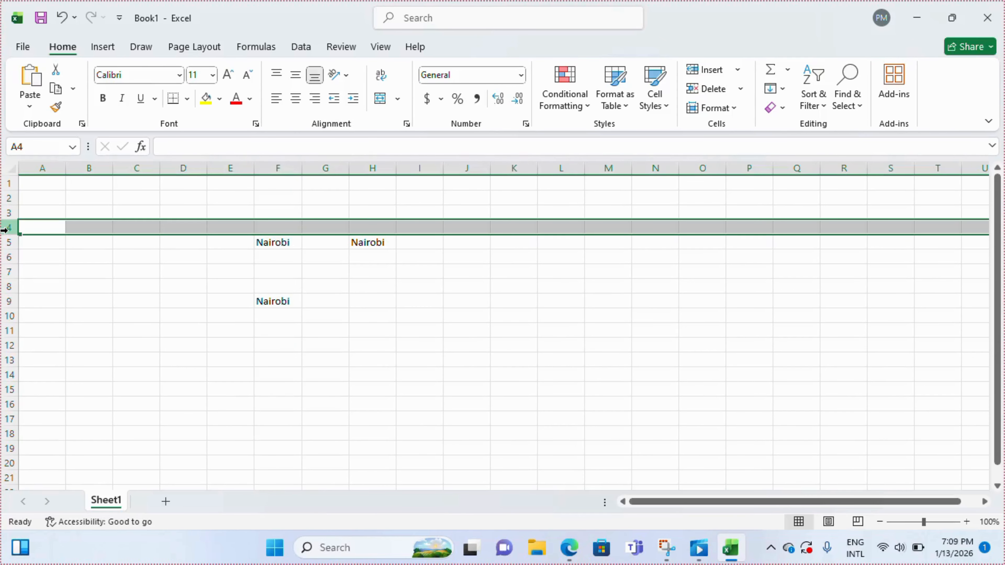
mouse_move(13, 234)
left_mouse_down()
mouse_move(13, 249)
mouse_move(11, 235)
left_mouse_up()
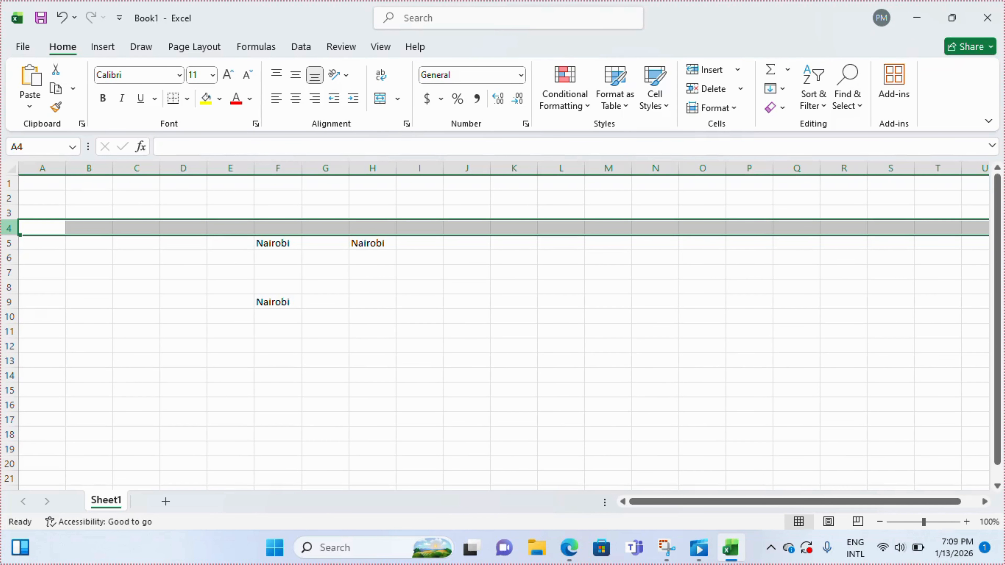
left_click(390, 267)
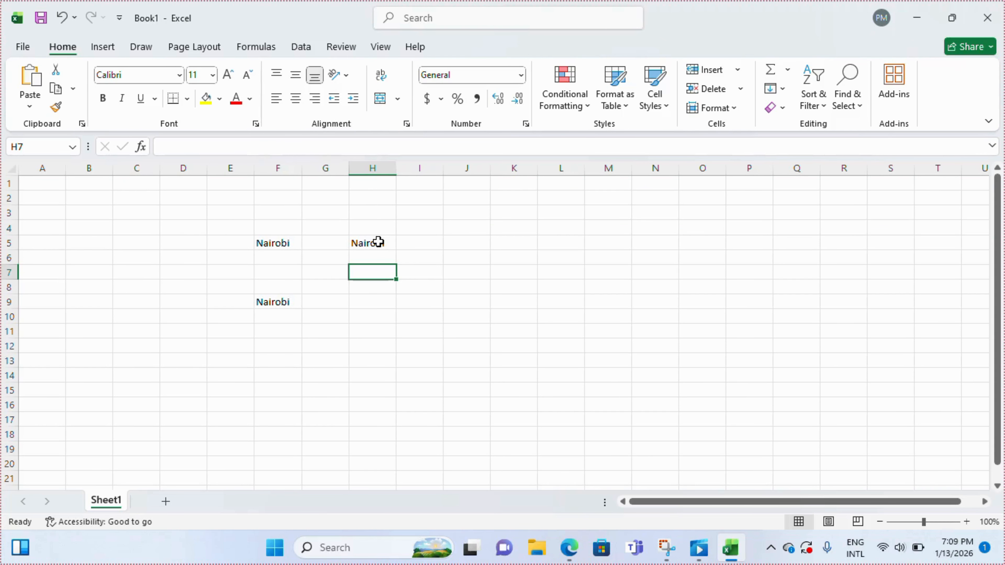
Enter the title "1st Quarter sales analysis" in cell J4.
left_click(464, 230)
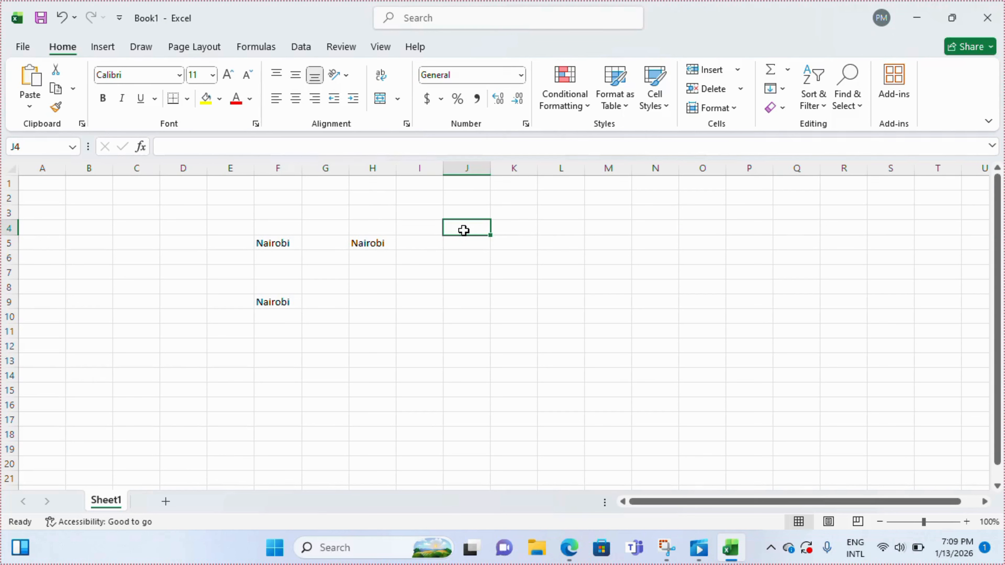
type("1st")
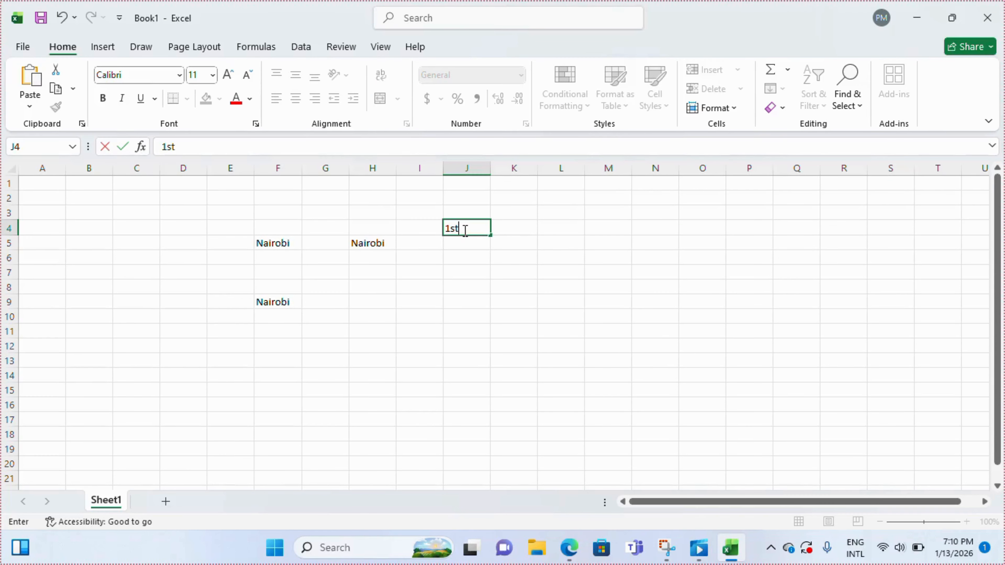
type(" q")
key("BackSpace")
type("Quarter sales")
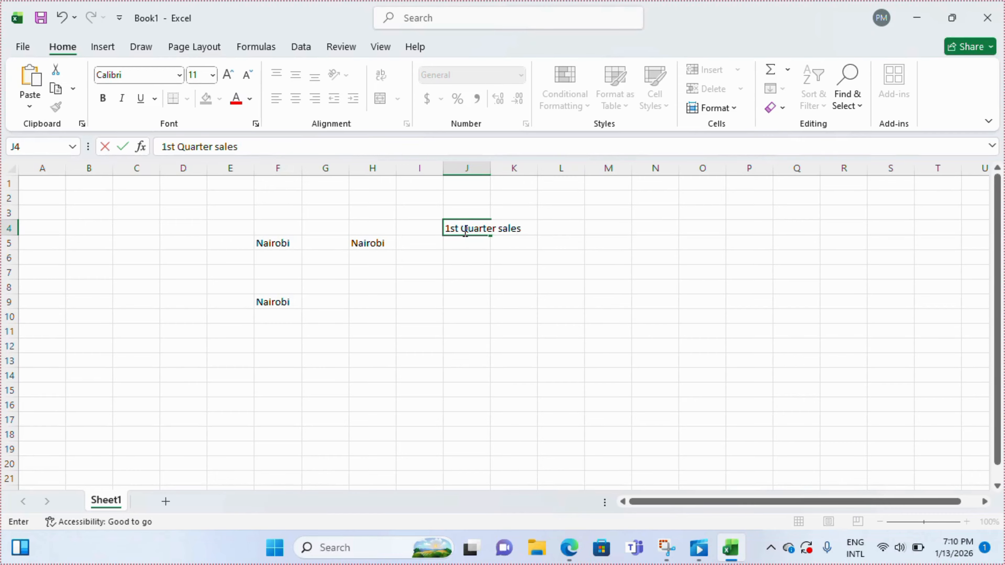
type(" analysis")
key("Return")
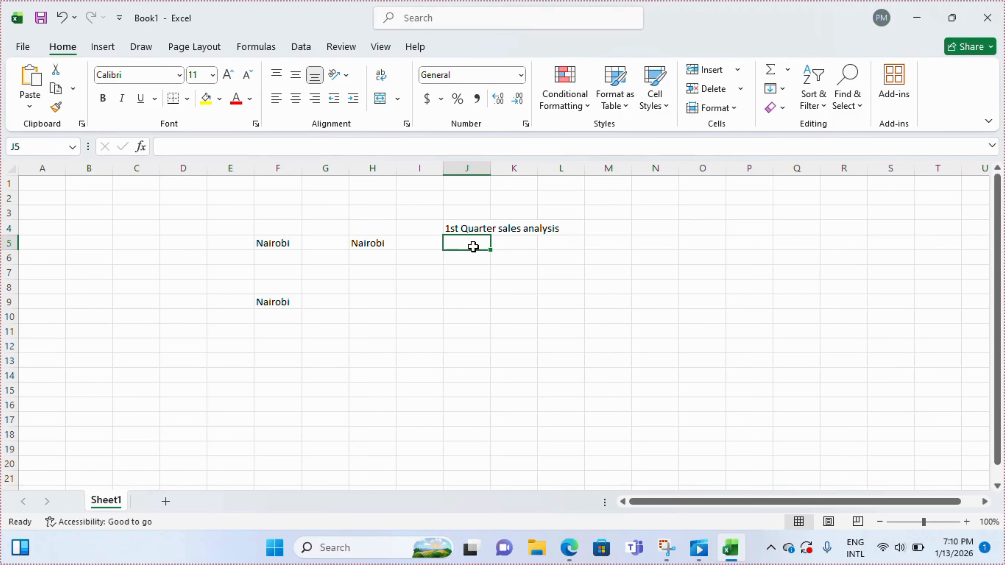
Enter "Jan" in cell J5 and autofill the months down to "Mar" in J7.
type("Jan")
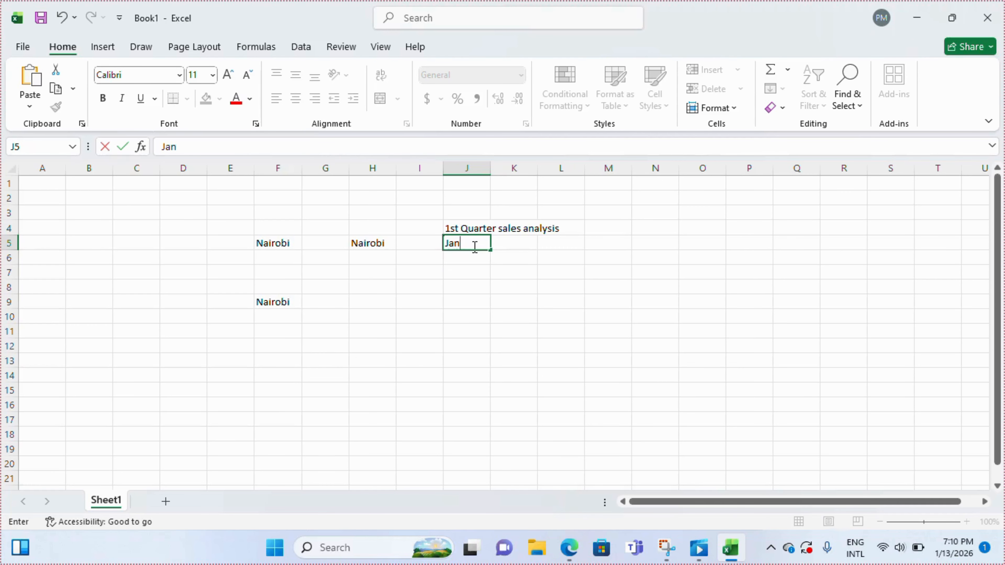
key("Return")
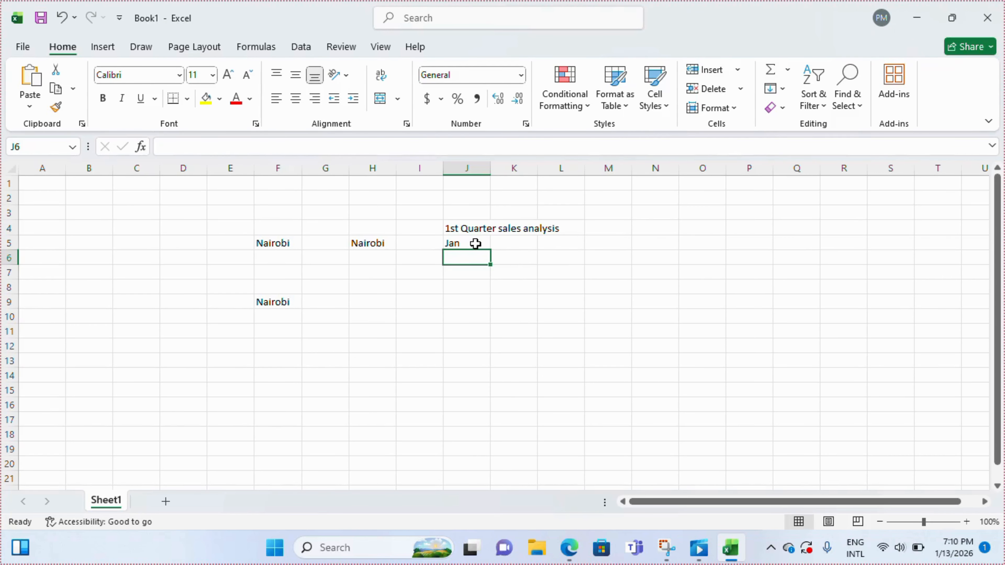
left_click(476, 244)
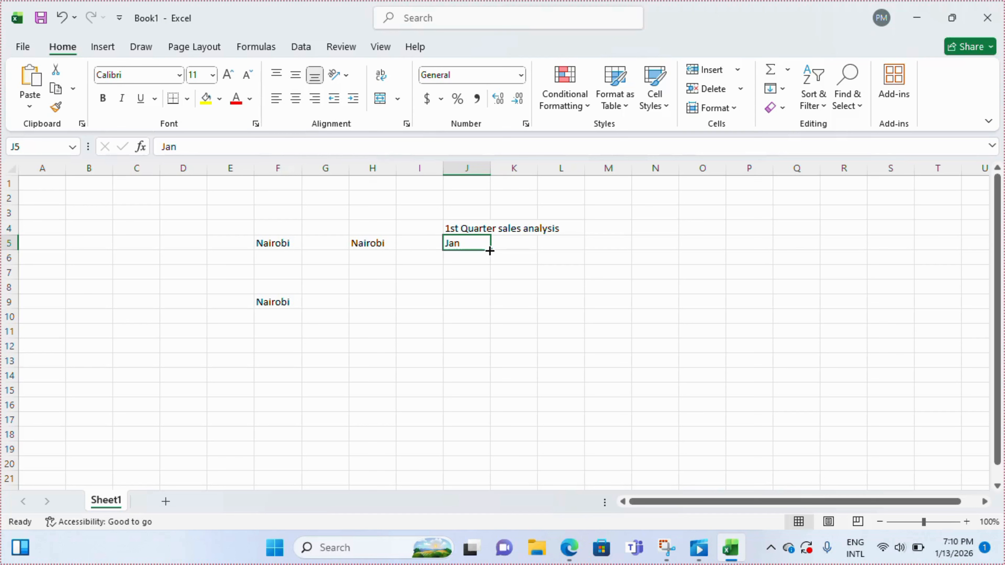
left_click_drag(489, 251, 487, 274)
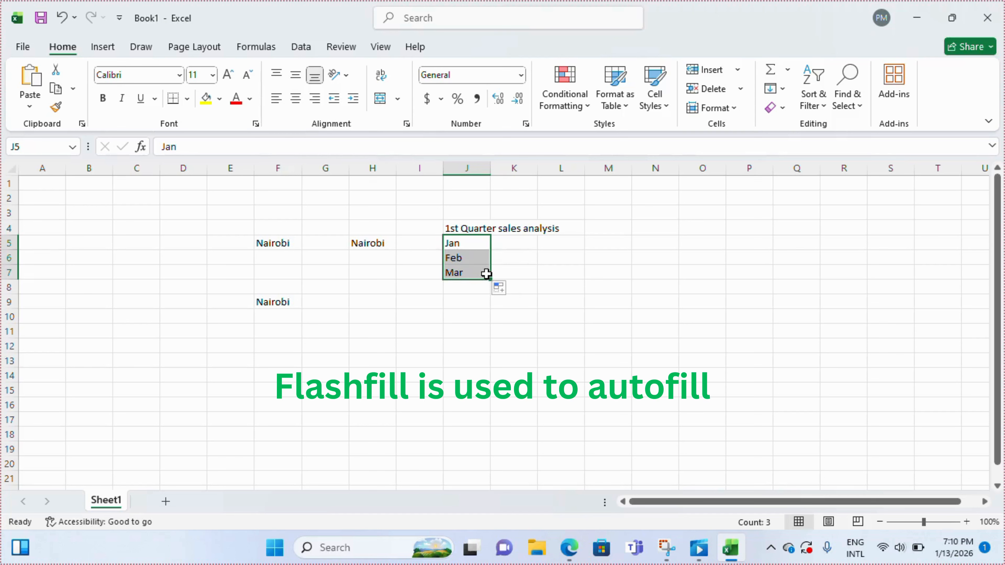
Enter 3000 in K5 and 4000 in K6, and autofill the series down to 5000 in K7.
left_click(525, 243)
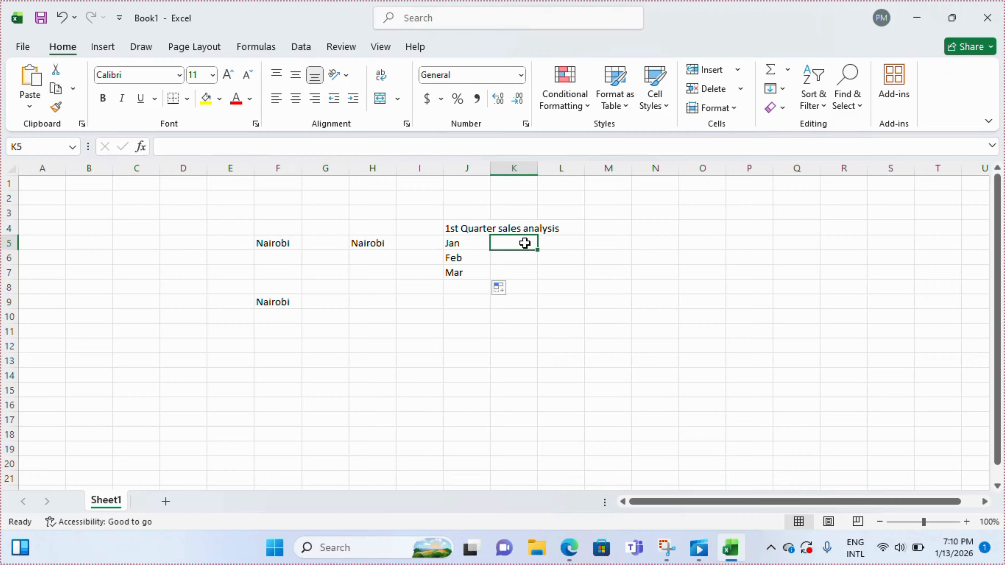
type("3000")
key("Return")
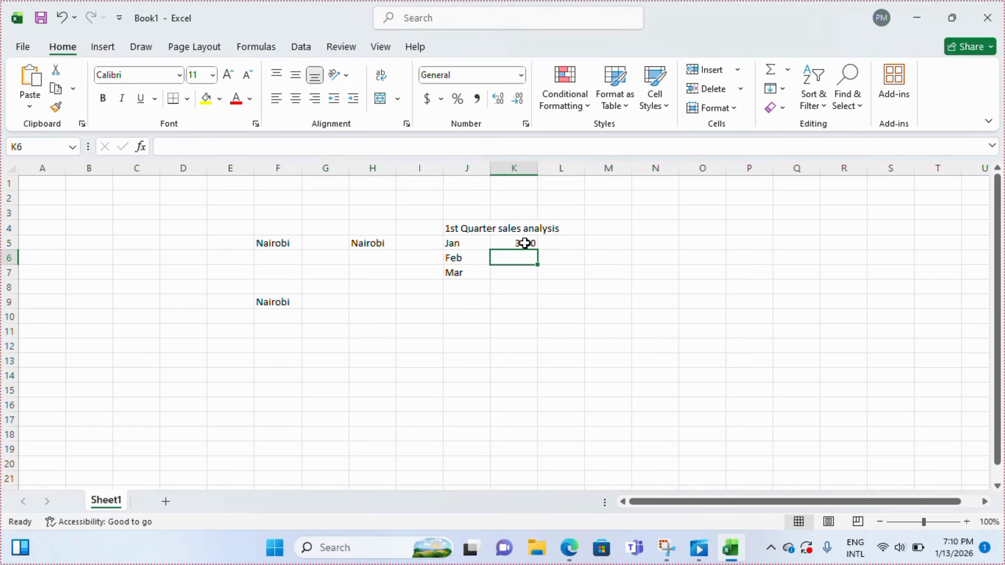
type("4000")
key("Return")
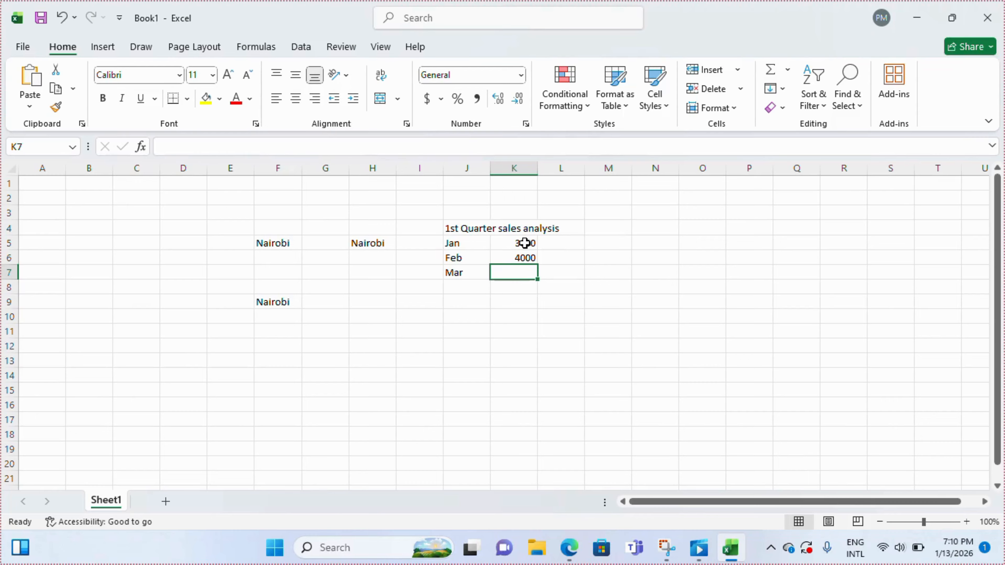
left_click_drag(523, 241, 539, 276)
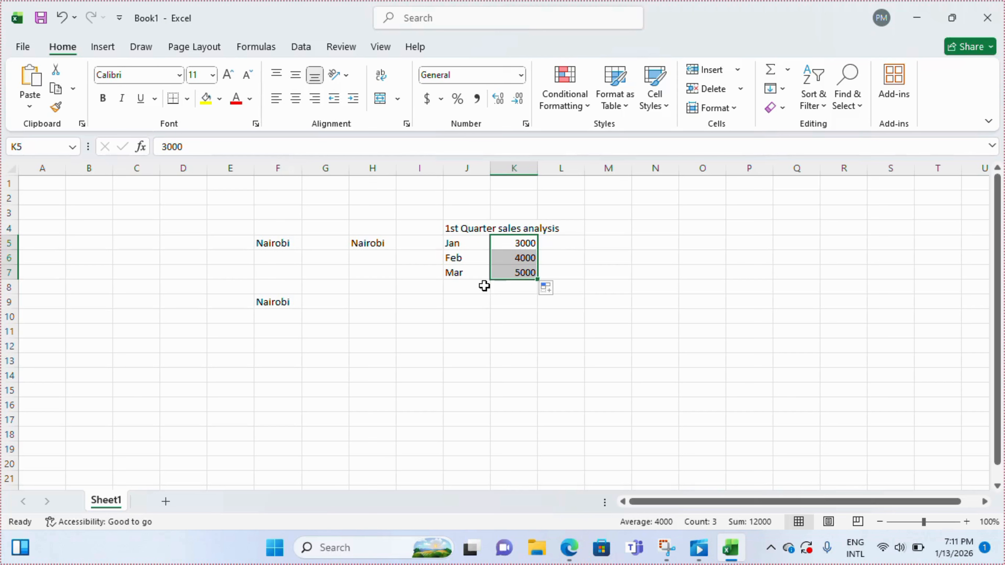
Merge and center the title across J4:K4, and widen columns J and K until the whole title fits.
left_click(492, 227)
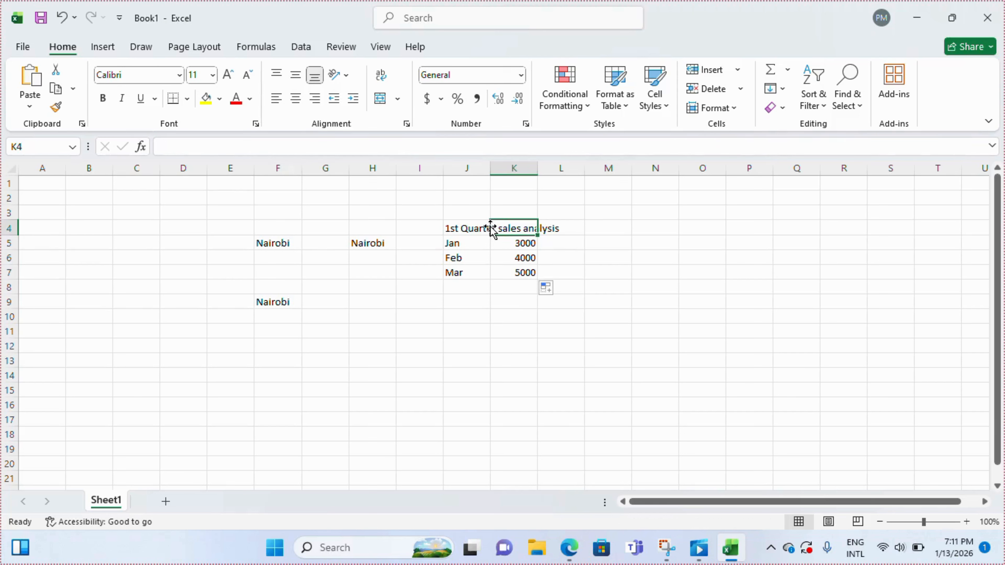
left_click_drag(458, 229, 500, 230)
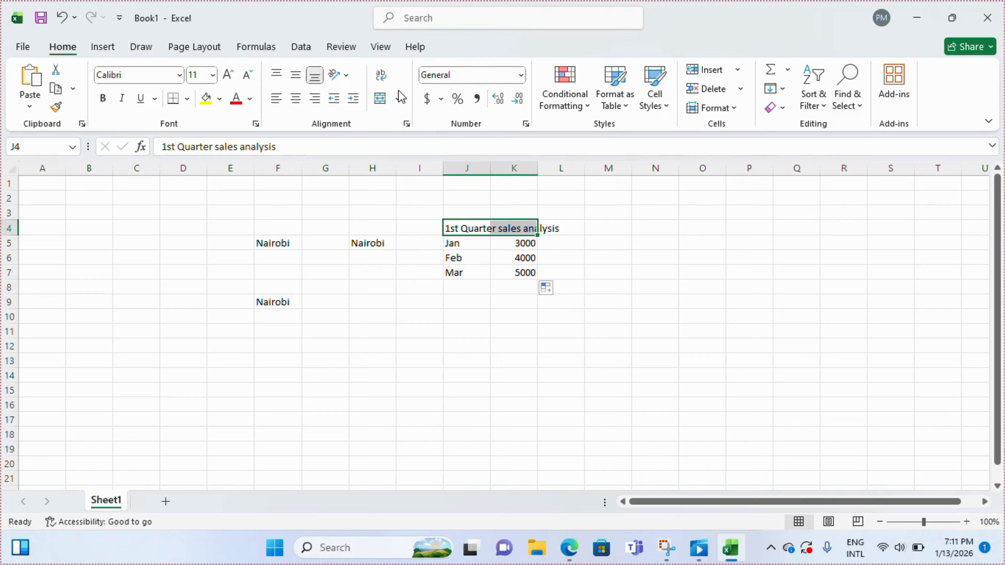
left_click(400, 100)
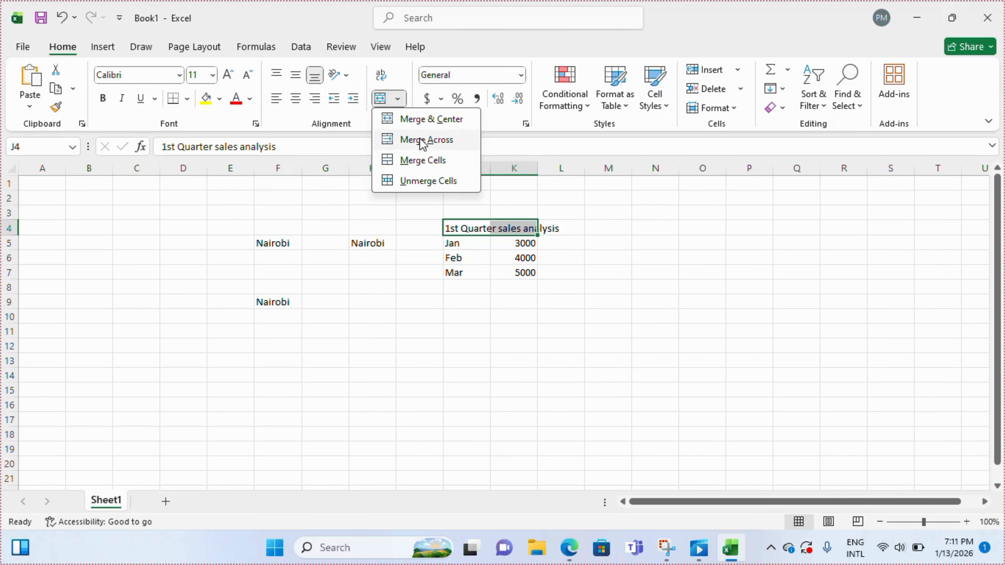
left_click(428, 121)
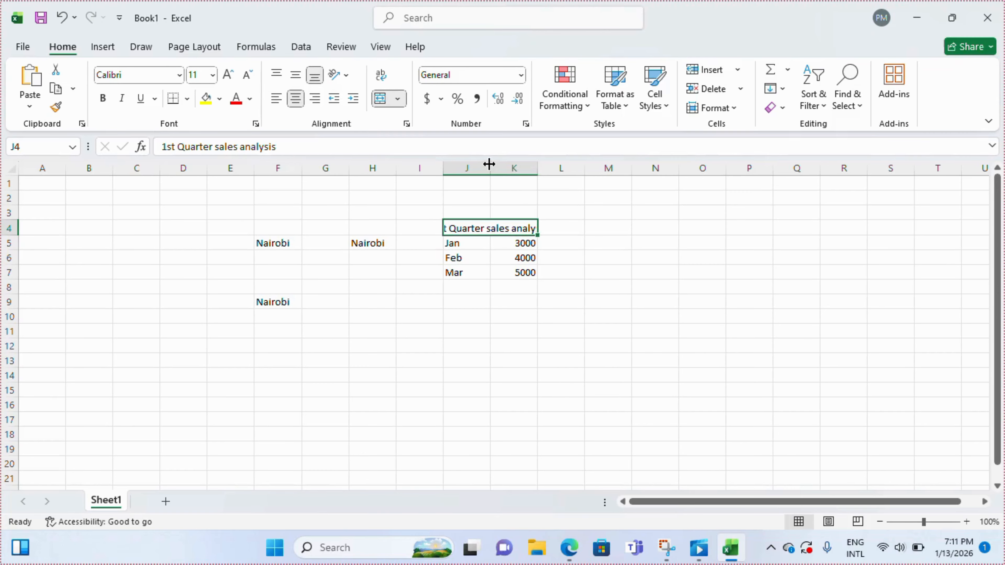
left_click_drag(490, 169, 577, 171)
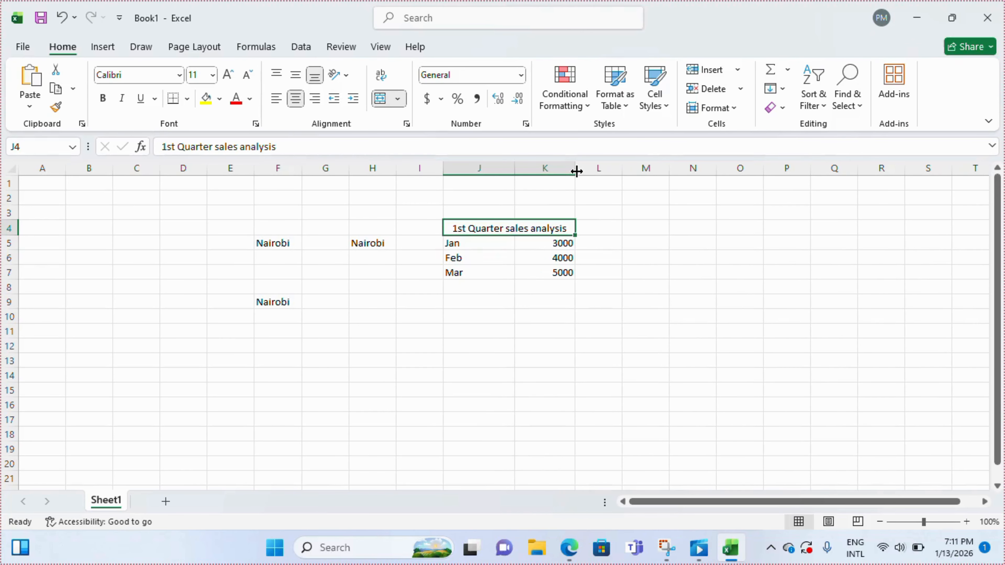
left_click(508, 264)
Change the font of the whole title text in the merged cell J4 to Times New Roman.
double_click(563, 229)
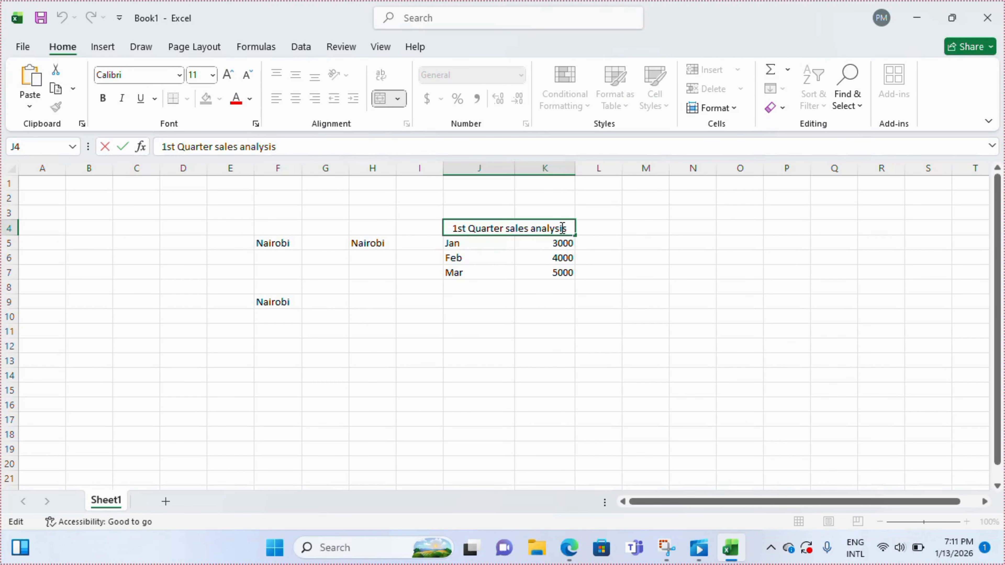
left_click_drag(562, 228, 451, 229)
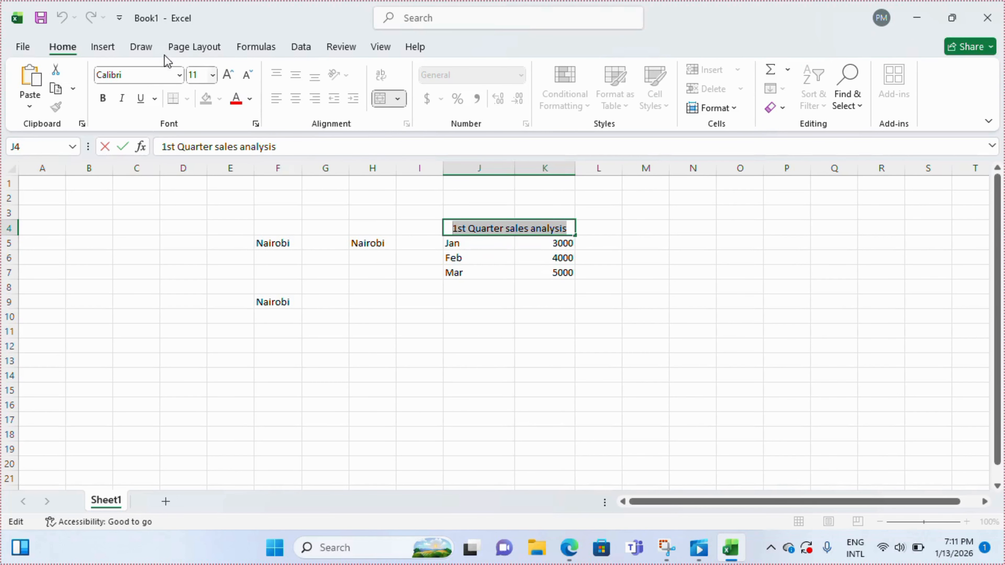
left_click(179, 75)
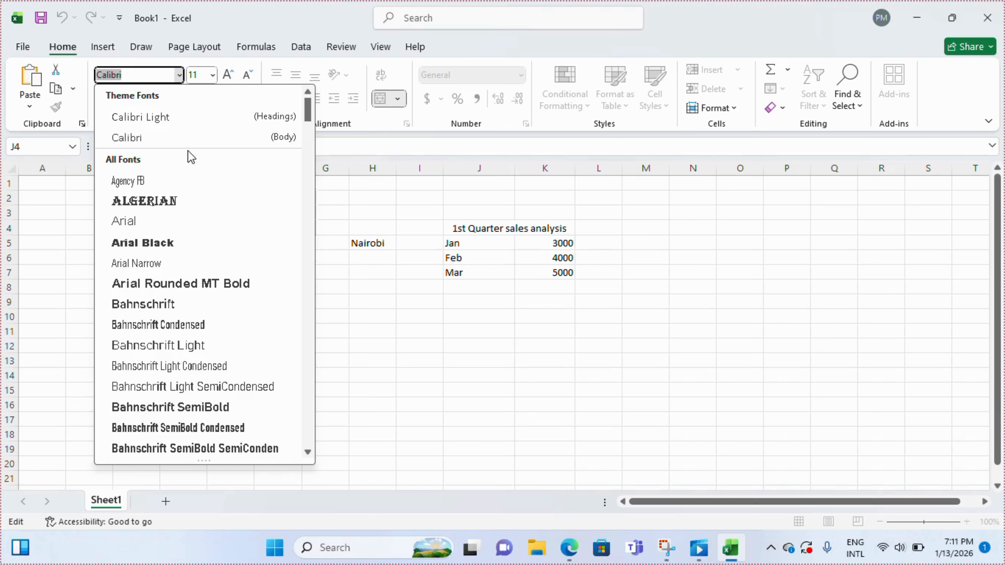
scroll(298, 174, "down", 15)
scroll(299, 239, "down", 20)
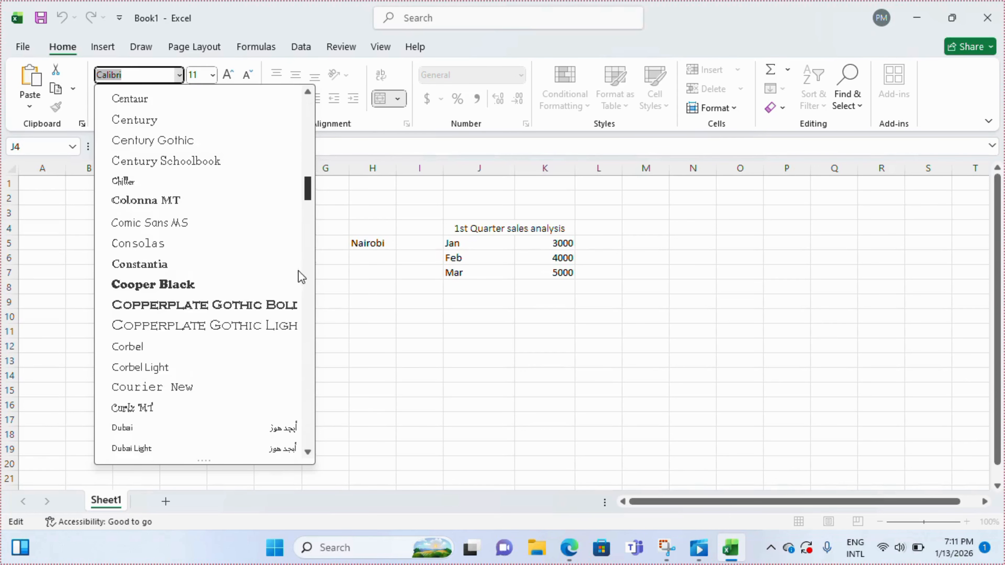
scroll(298, 356, "down", 11)
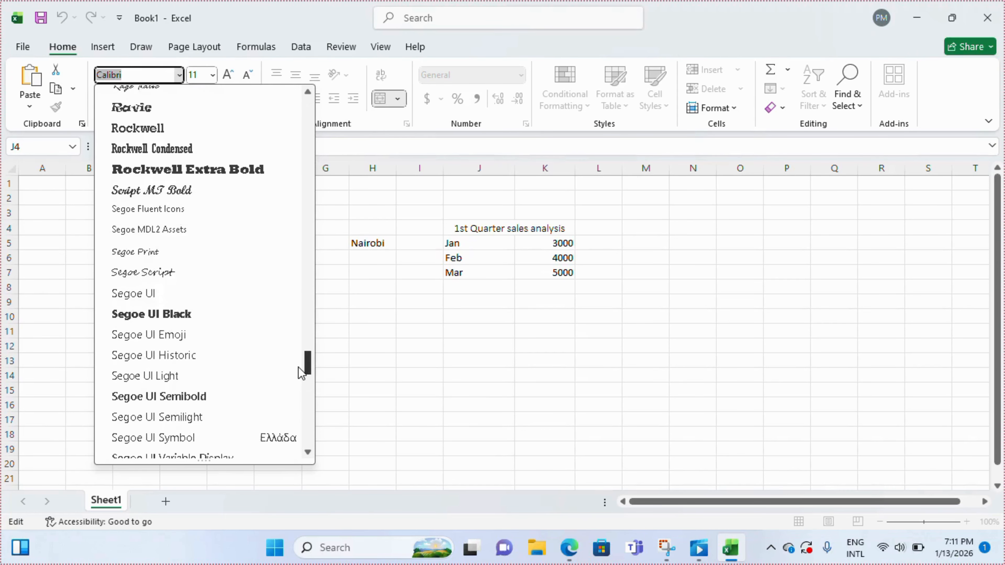
left_click_drag(299, 390, 298, 412)
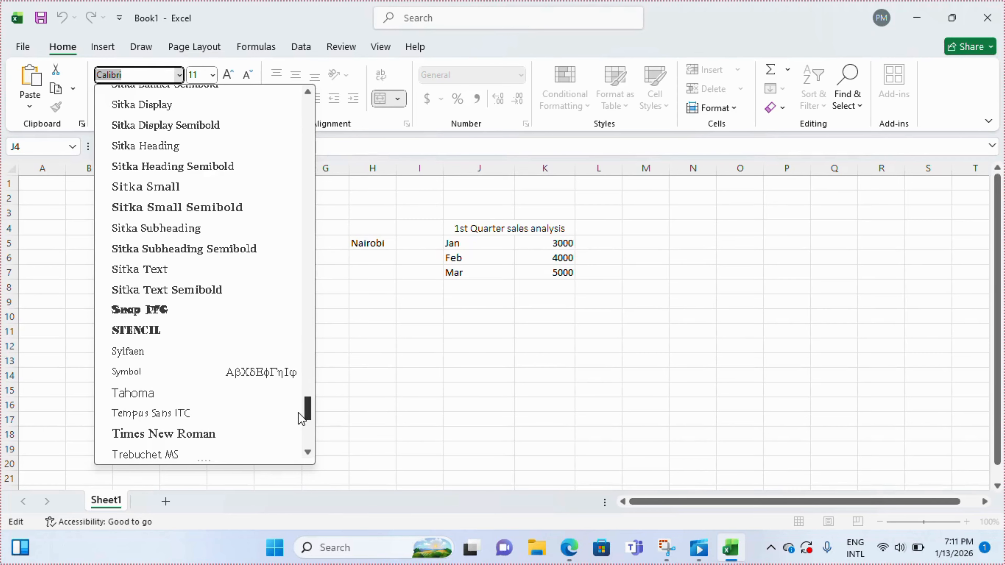
left_click(212, 434)
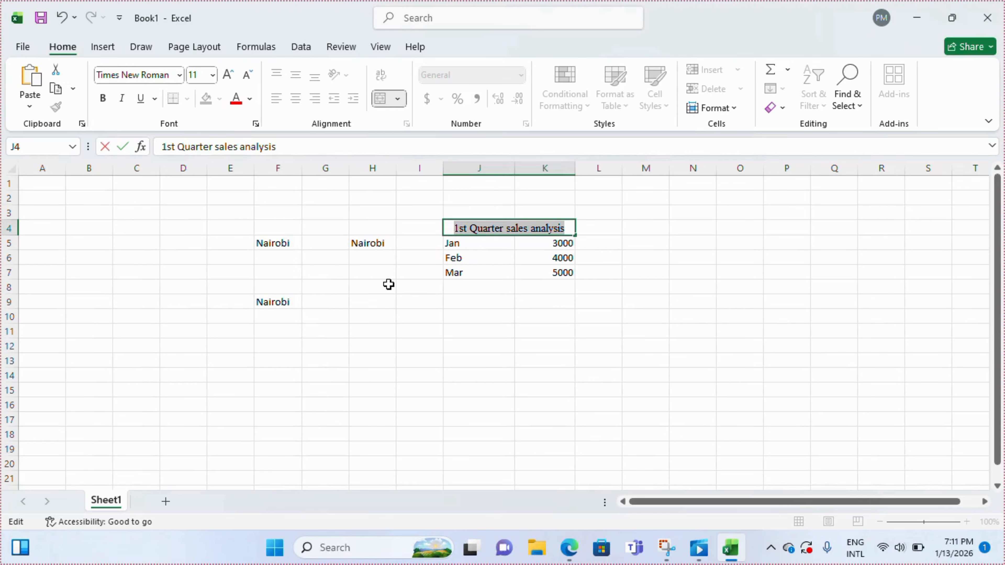
Colour the title text in J4 with the base blue theme colour and finish editing the cell.
left_click(250, 99)
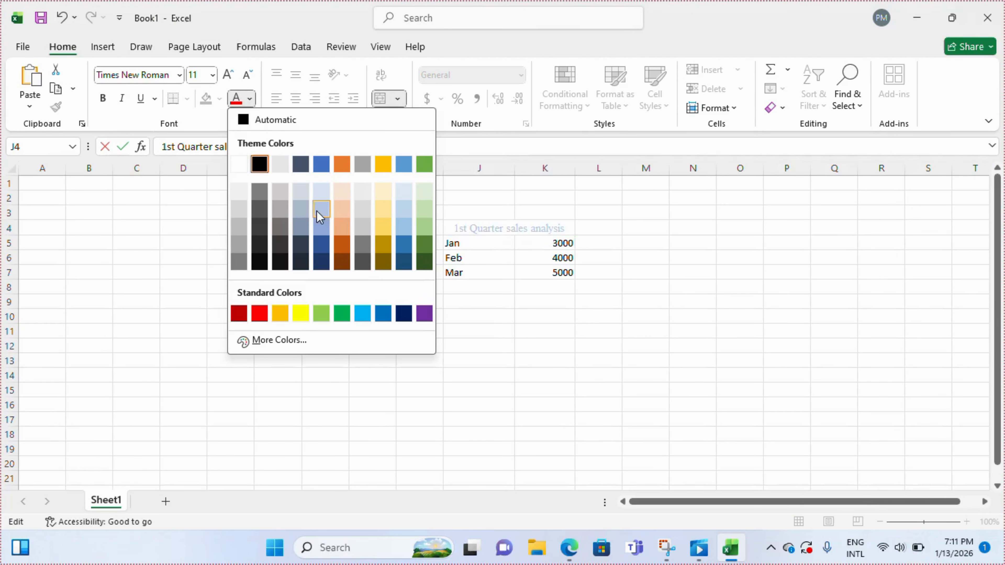
left_click(321, 164)
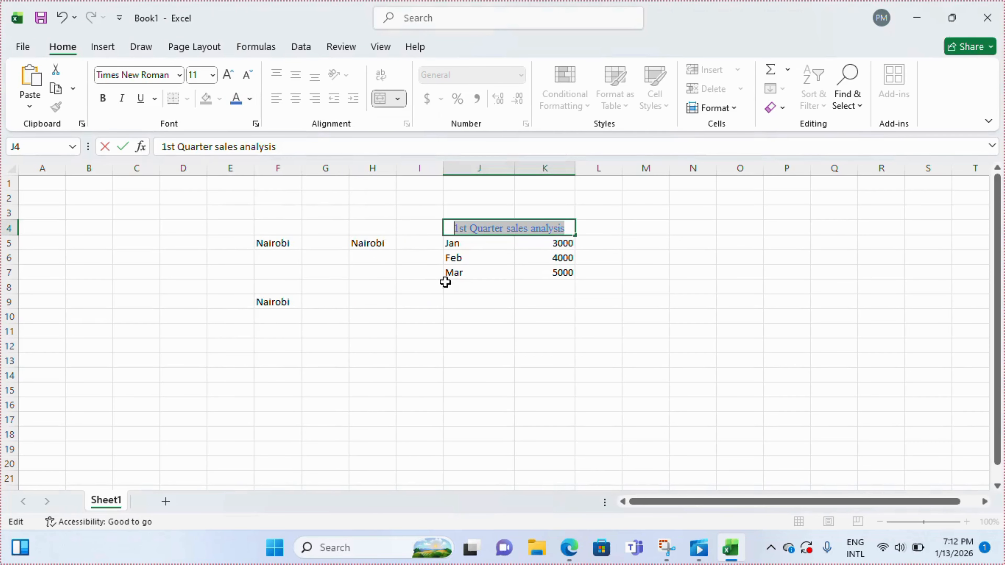
left_click(486, 302)
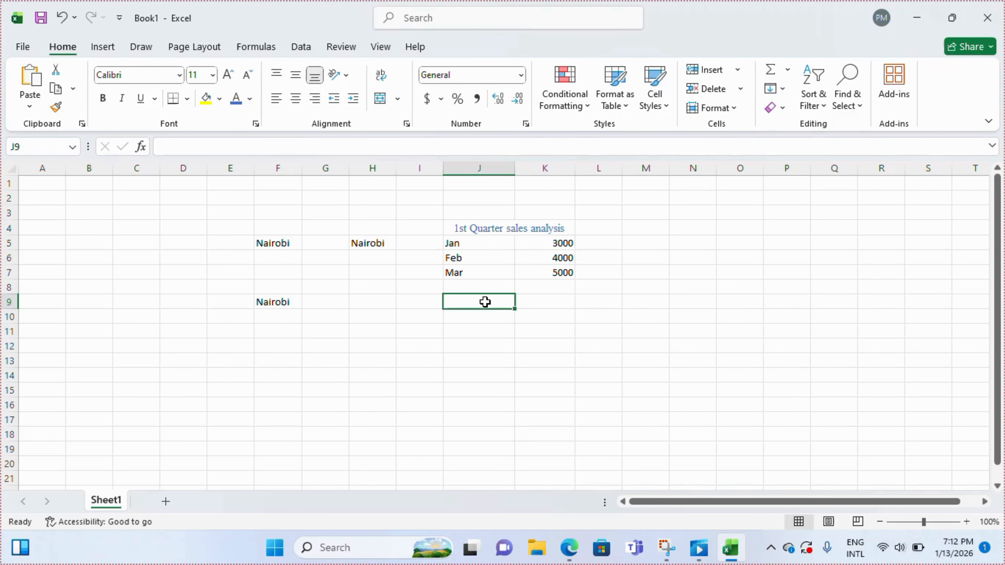
Apply All Borders to the sales table from the title in J4 down to K7.
left_click_drag(485, 230, 478, 270)
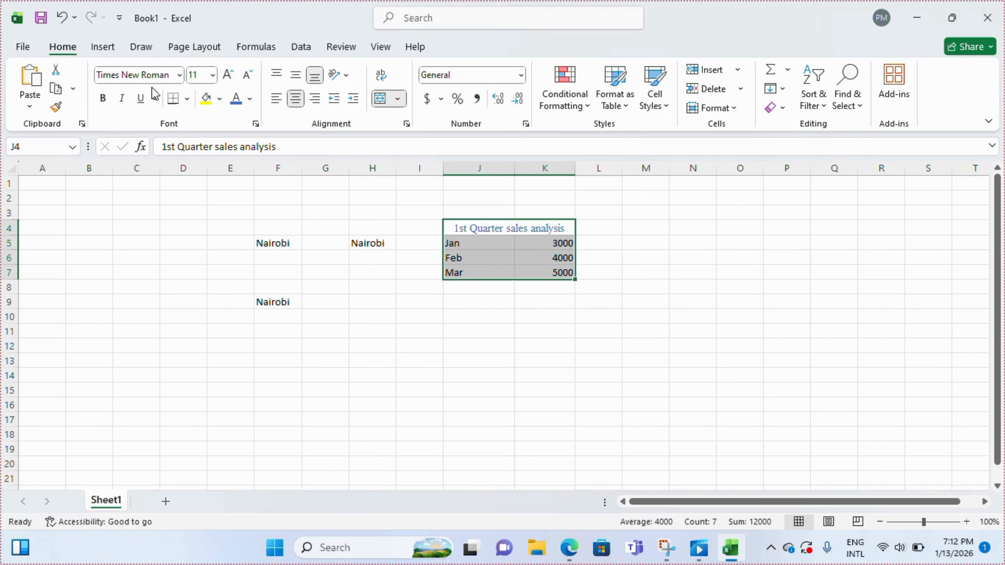
left_click(187, 99)
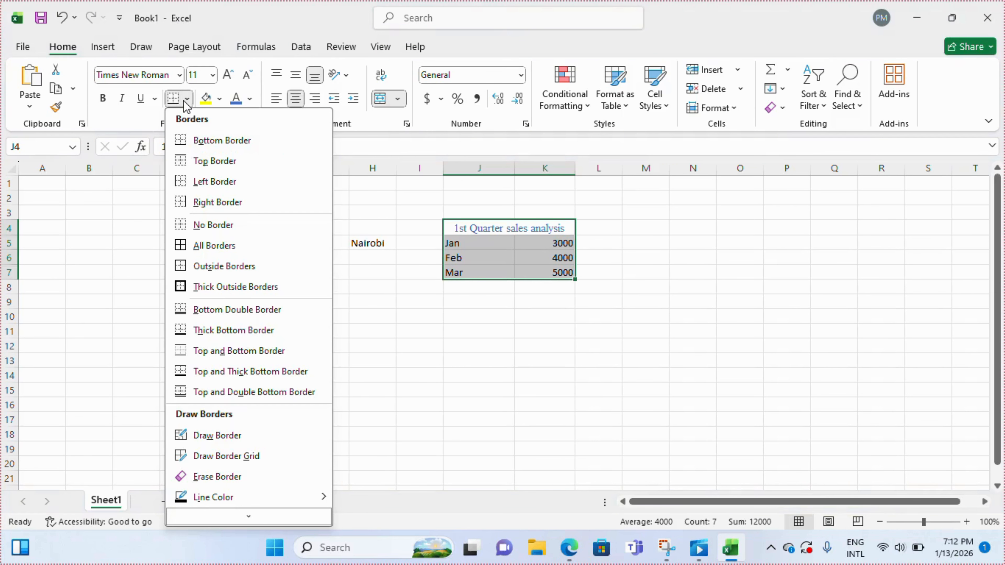
left_click(211, 247)
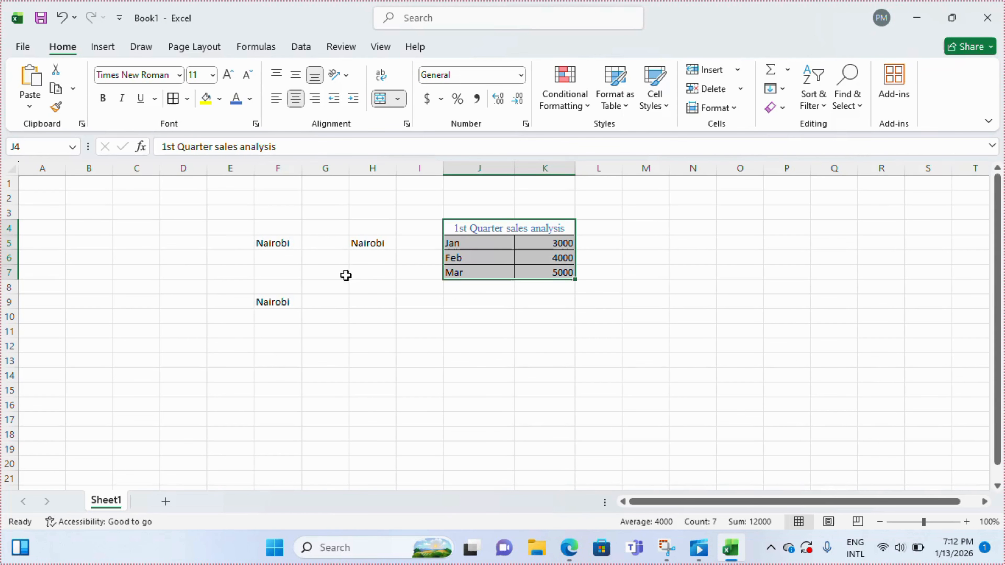
left_click(489, 303)
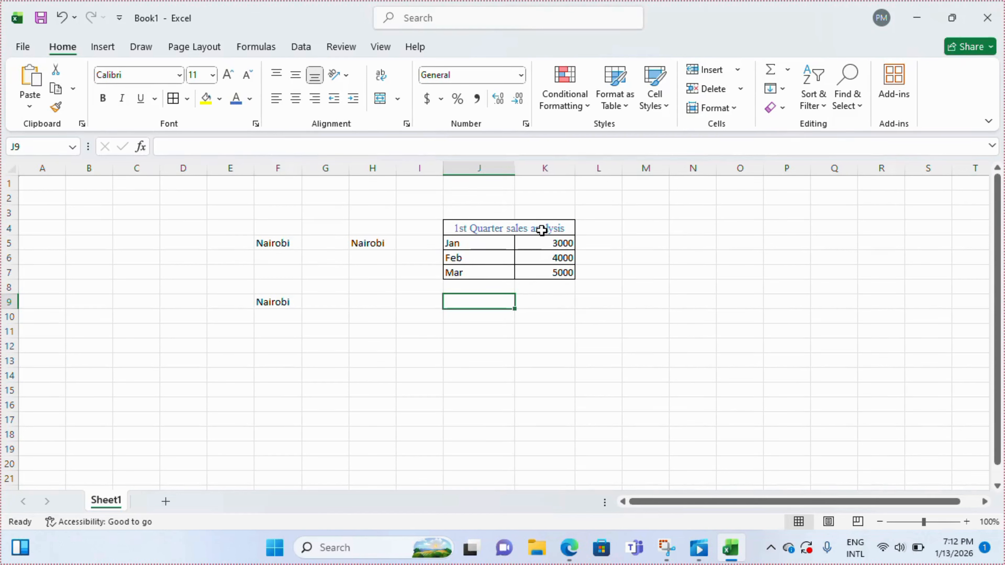
Apply the List 3 AutoFormat to the sales table, and widen columns K and J until the whole title fits.
left_click(507, 243)
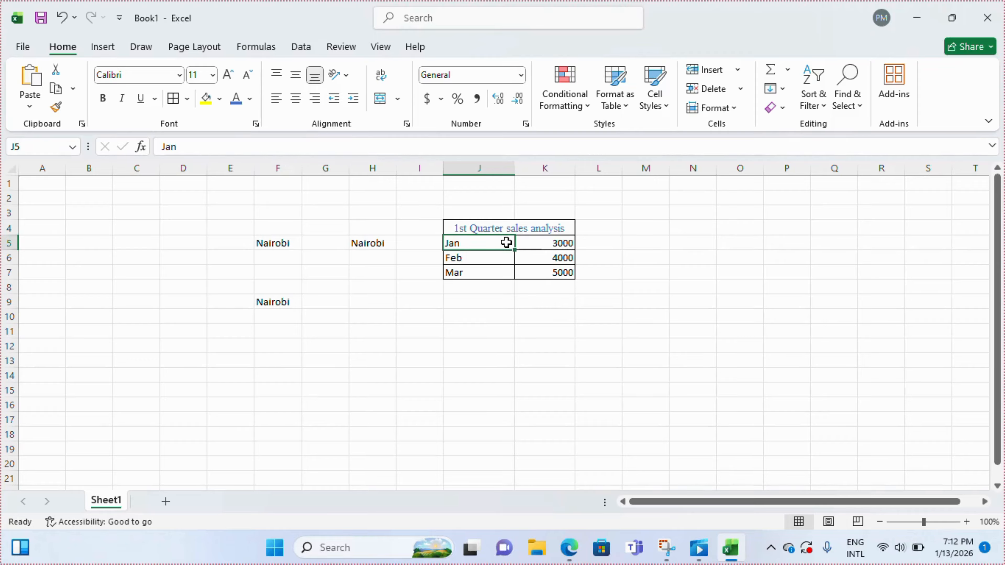
key("alt+o")
key("a")
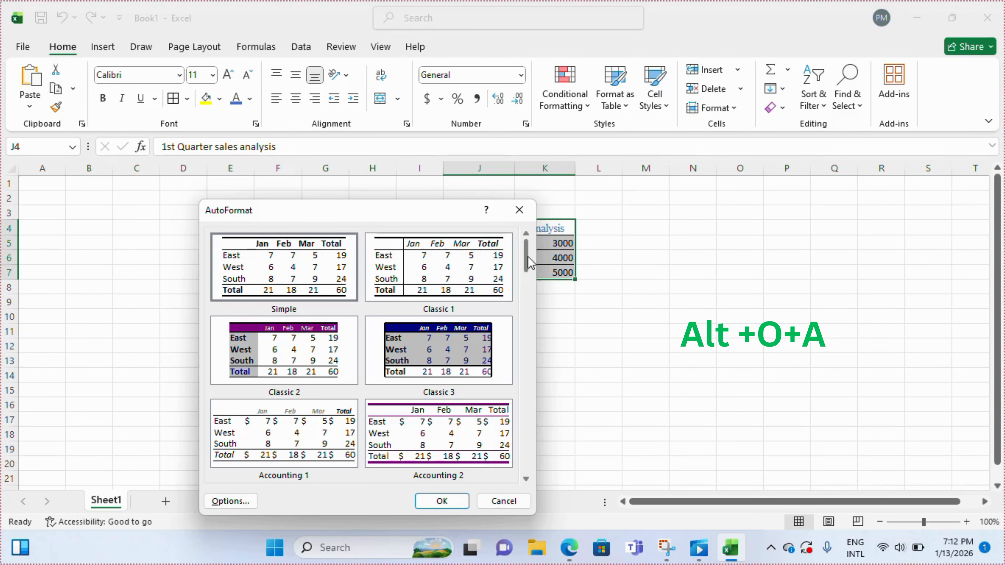
left_click(528, 286)
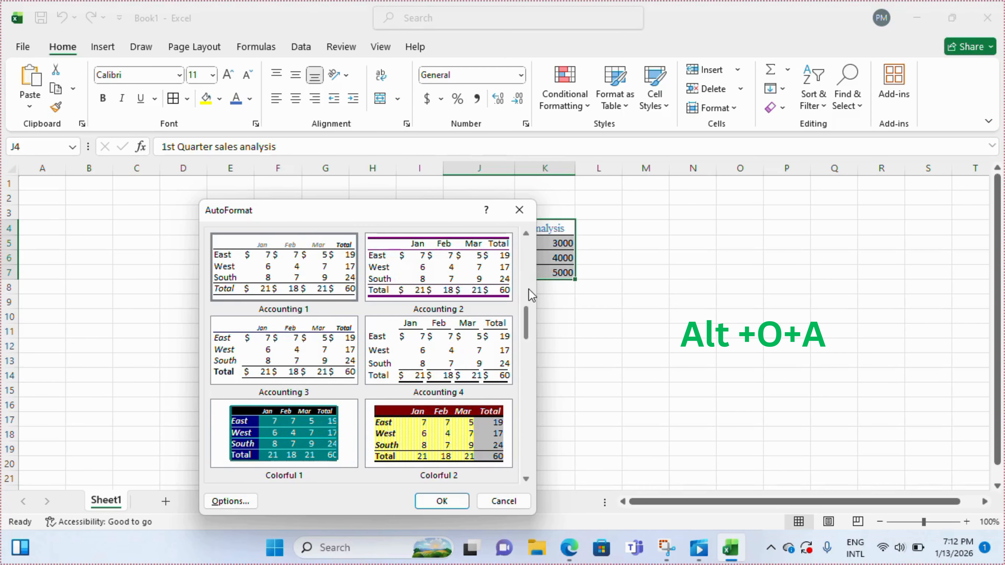
left_click(529, 350)
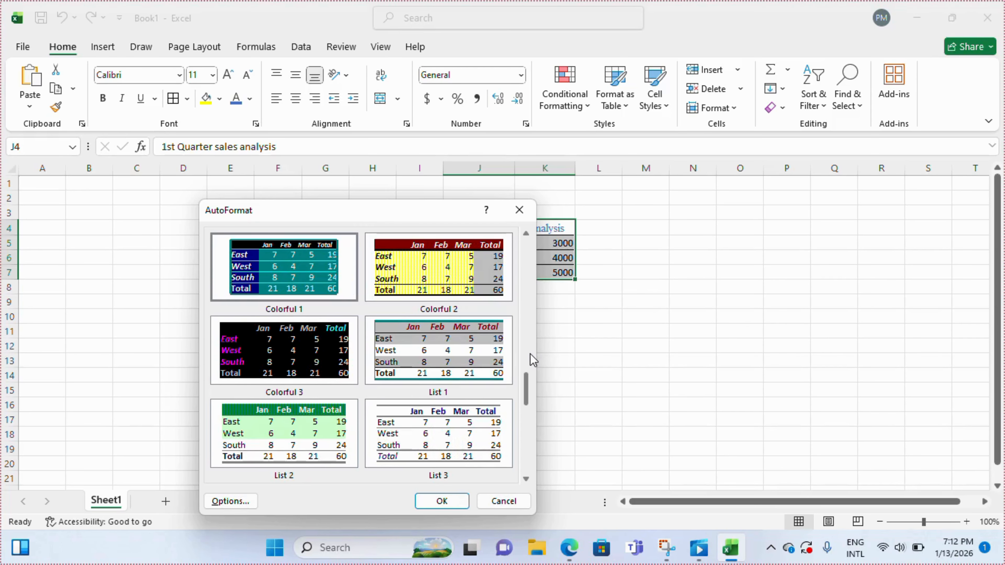
left_click(469, 424)
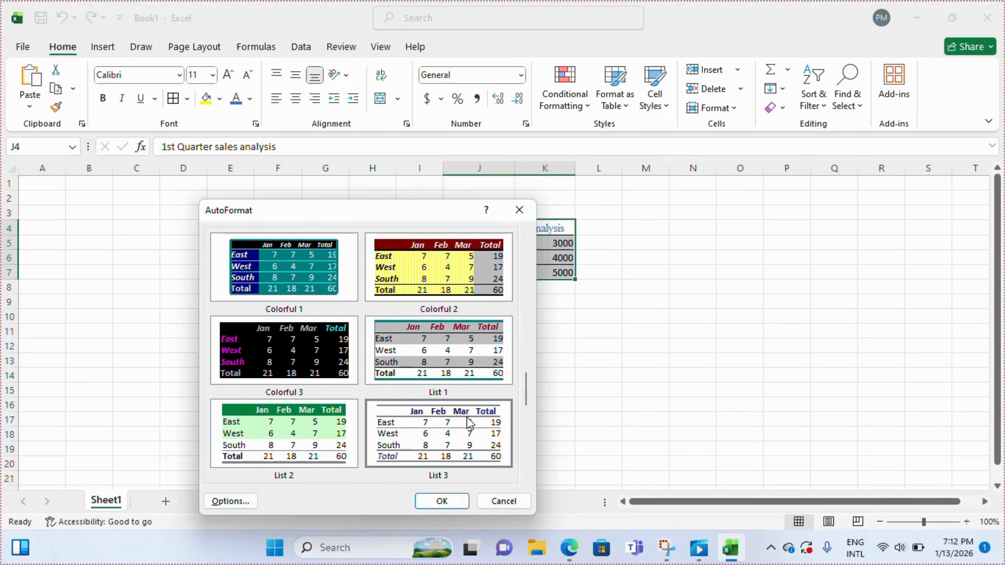
left_click(452, 501)
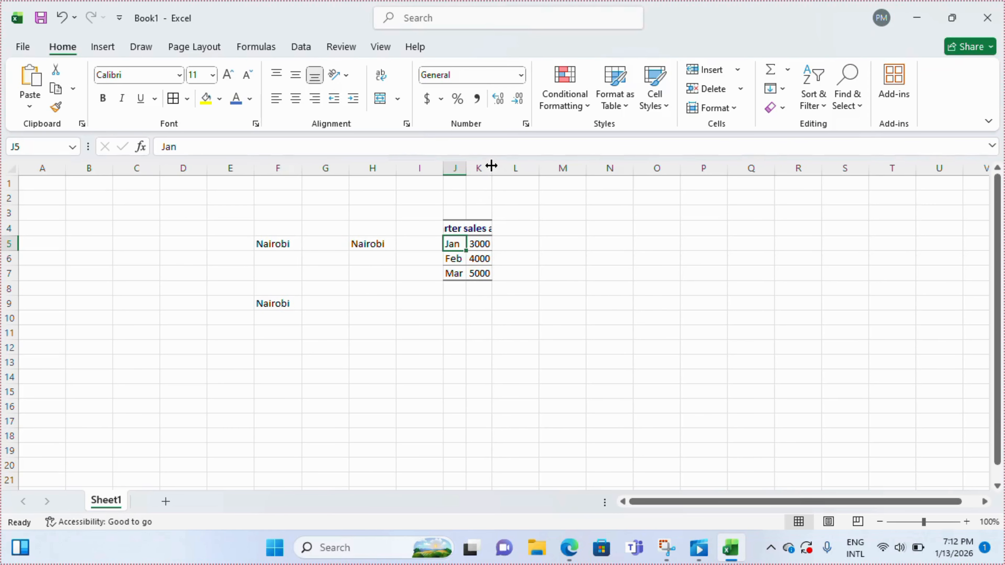
left_click_drag(491, 166, 560, 167)
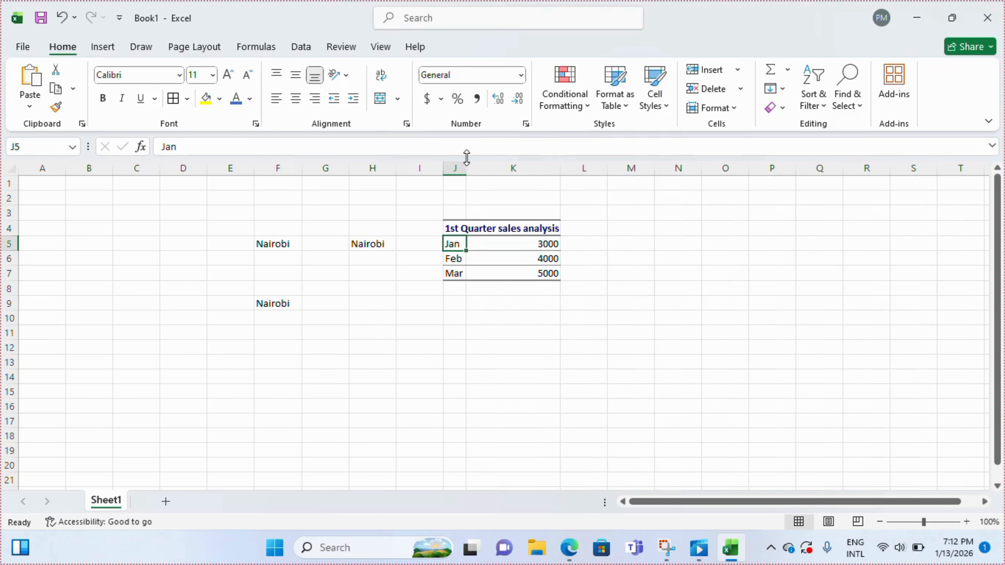
left_click_drag(468, 169, 508, 175)
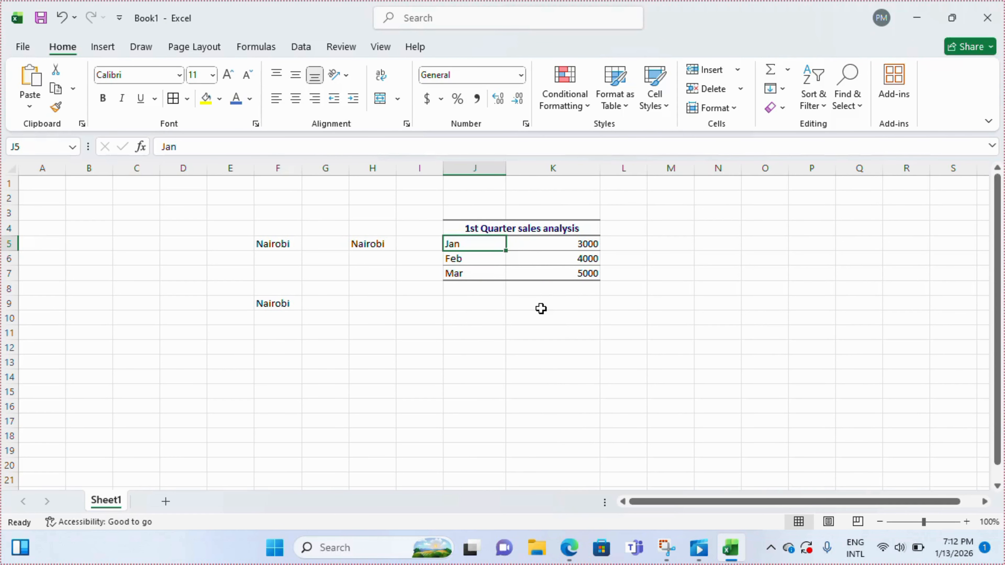